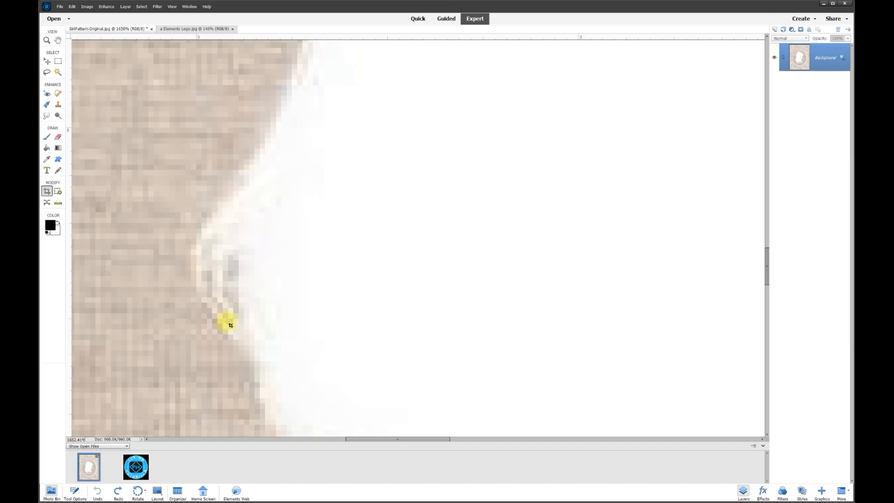
Remove all colour from the silhouette portrait image
{"action": "scroll", "coordinate": [226, 286], "scroll_direction": "up", "scroll_amount": 2}
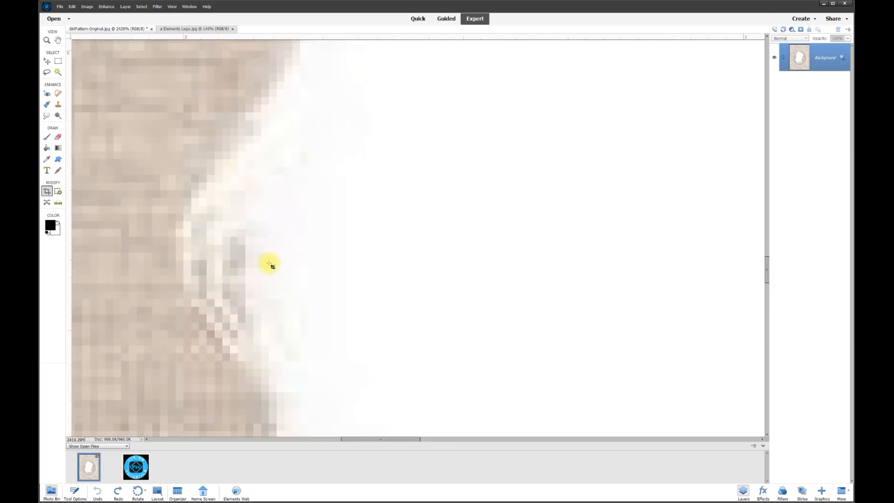
{"action": "scroll", "coordinate": [254, 274], "scroll_direction": "down", "scroll_amount": 10}
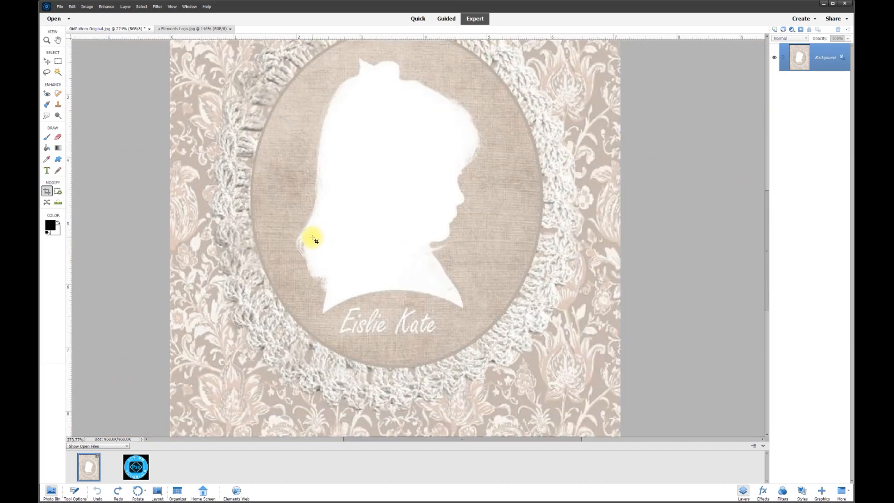
{"action": "scroll", "coordinate": [312, 238], "scroll_direction": "down", "scroll_amount": 1}
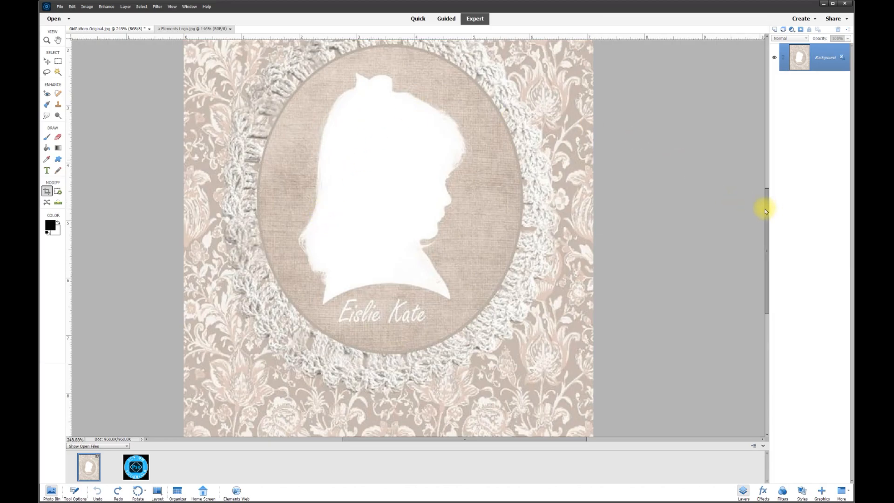
{"action": "left_click_drag", "start_coordinate": [765, 205], "coordinate": [766, 191]}
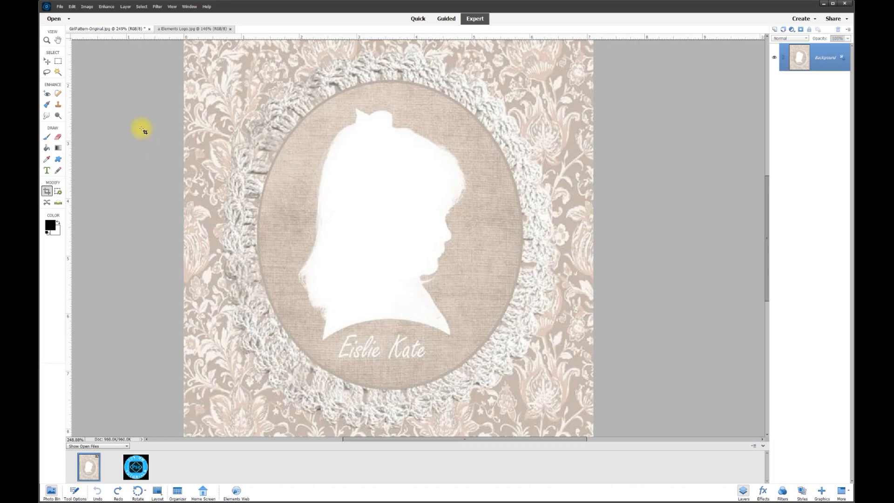
{"action": "left_click", "coordinate": [105, 8]}
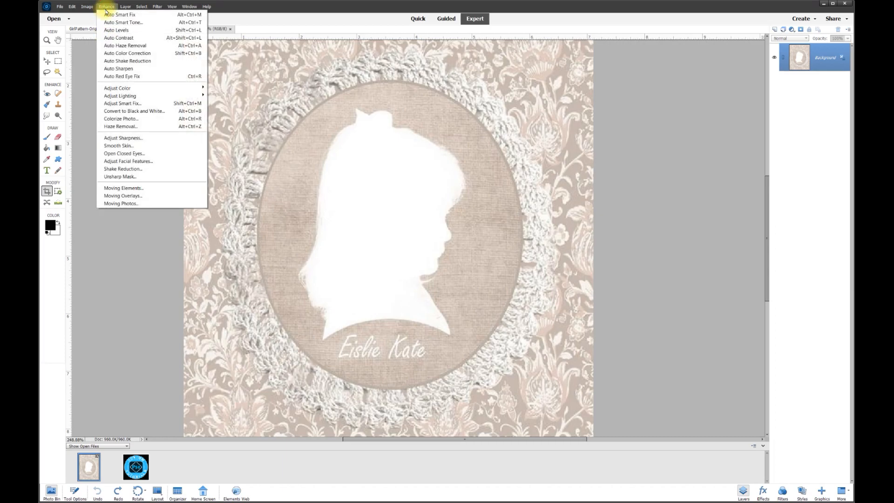
{"action": "mouse_move", "coordinate": [120, 89]}
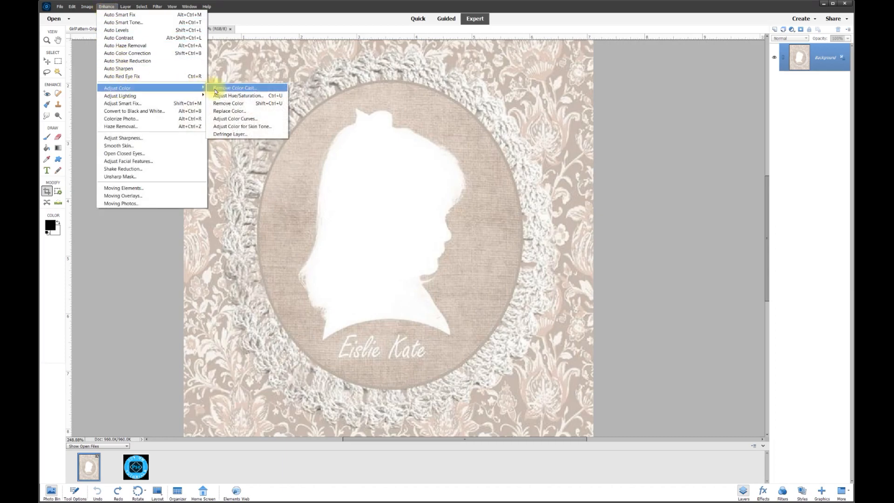
{"action": "left_click", "coordinate": [226, 103]}
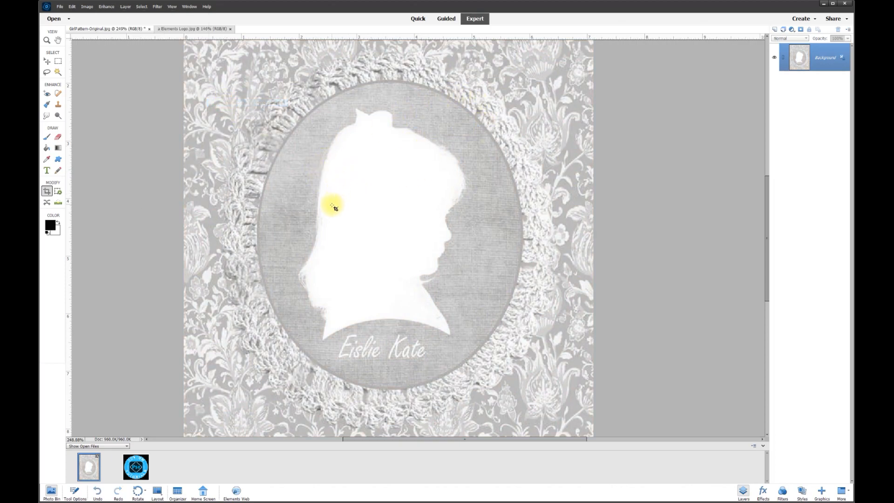
Apply a Brightness/Contrast adjustment to the portrait with brightness -108 and contrast 95
{"action": "left_click", "coordinate": [106, 6]}
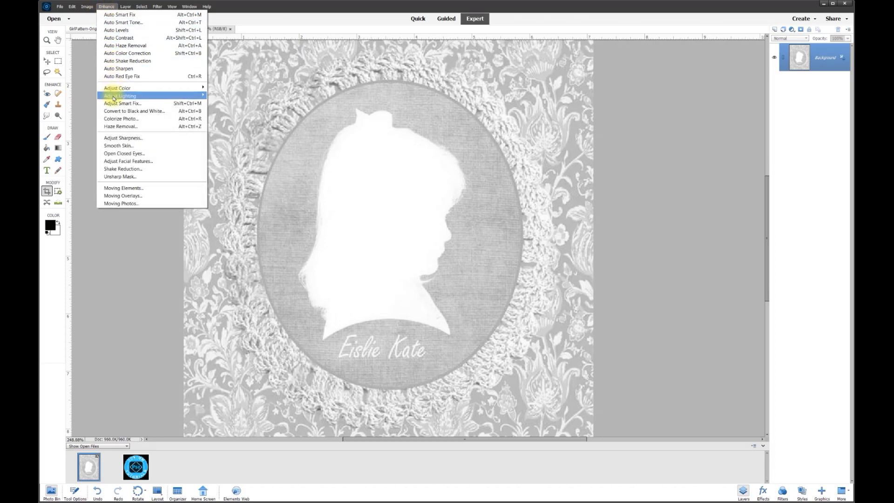
{"action": "mouse_move", "coordinate": [113, 95]}
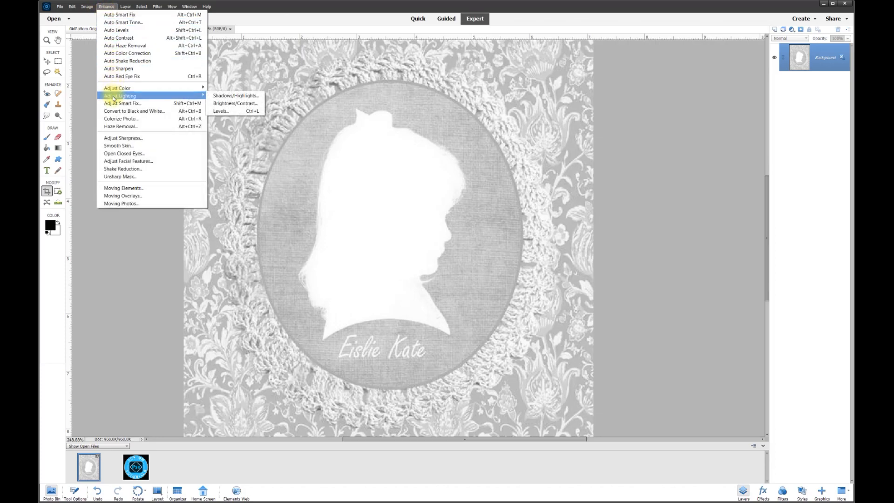
{"action": "left_click", "coordinate": [234, 105]}
{"action": "left_click_drag", "start_coordinate": [541, 31], "coordinate": [565, 66]}
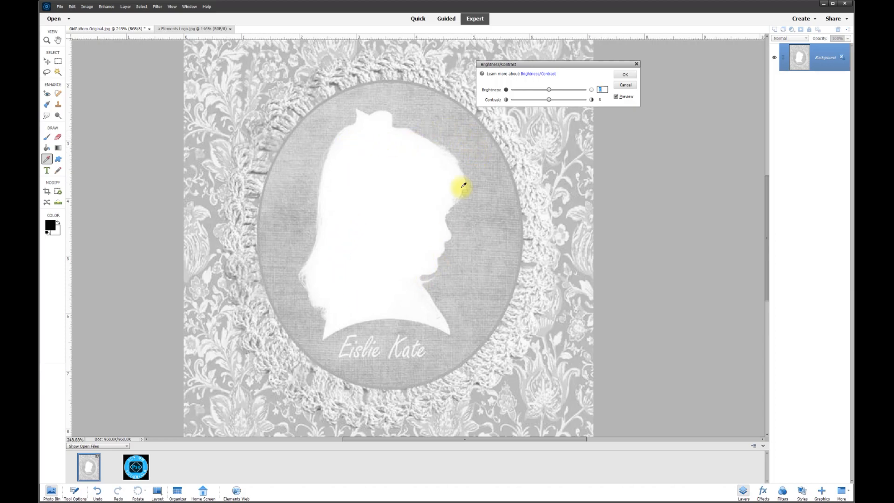
{"action": "left_click_drag", "start_coordinate": [549, 91], "coordinate": [515, 92]}
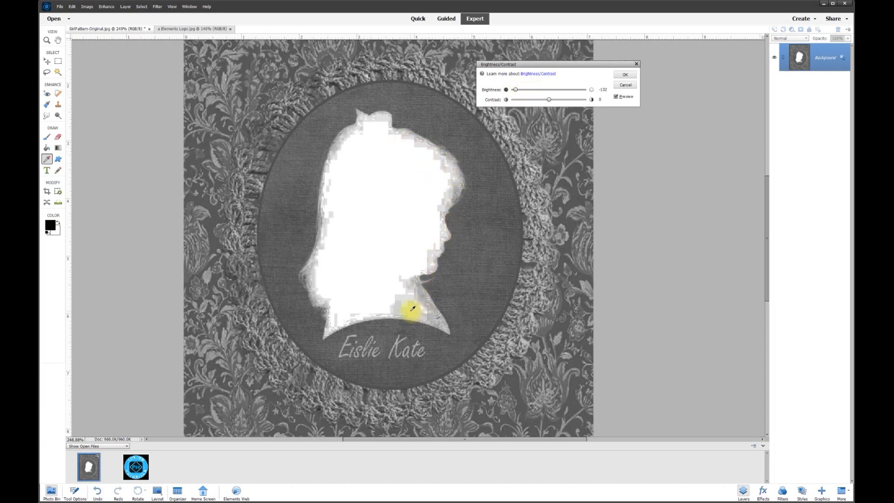
{"action": "scroll", "coordinate": [411, 308], "scroll_direction": "up", "scroll_amount": 2}
{"action": "scroll", "coordinate": [412, 308], "scroll_direction": "up", "scroll_amount": 1}
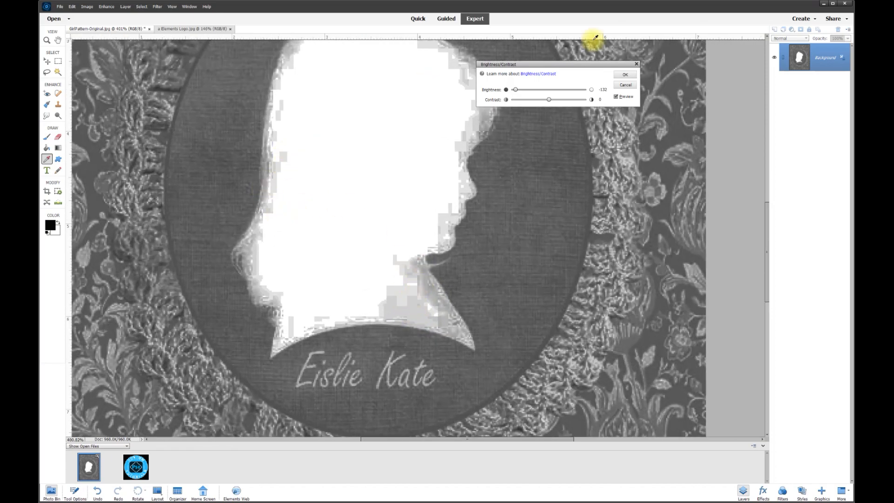
{"action": "left_click_drag", "start_coordinate": [516, 91], "coordinate": [518, 92]}
{"action": "mouse_move", "coordinate": [561, 102]}
{"action": "left_mouse_down"}
{"action": "mouse_move", "coordinate": [517, 104]}
{"action": "mouse_move", "coordinate": [574, 101]}
{"action": "left_mouse_up"}
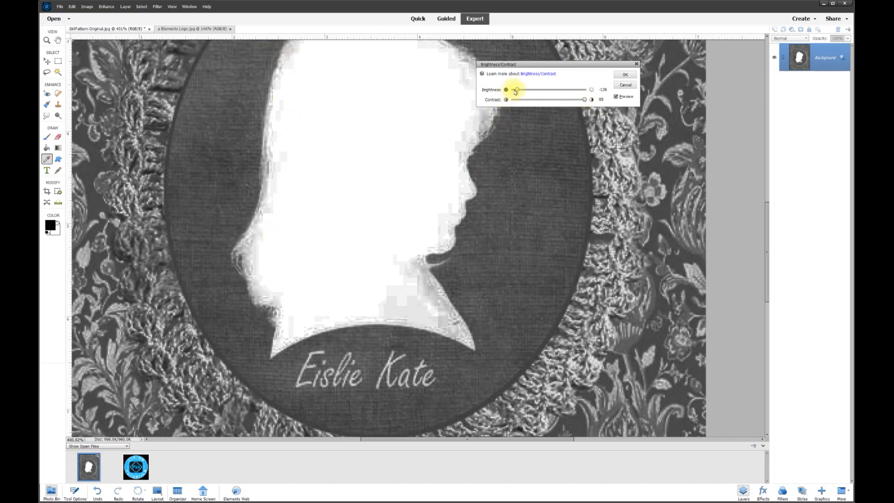
{"action": "left_click_drag", "start_coordinate": [517, 90], "coordinate": [520, 91]}
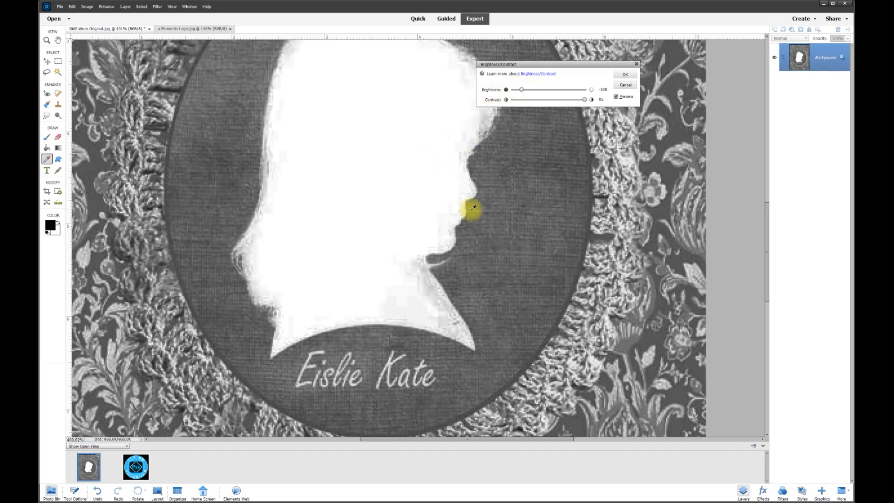
{"action": "left_click", "coordinate": [624, 75]}
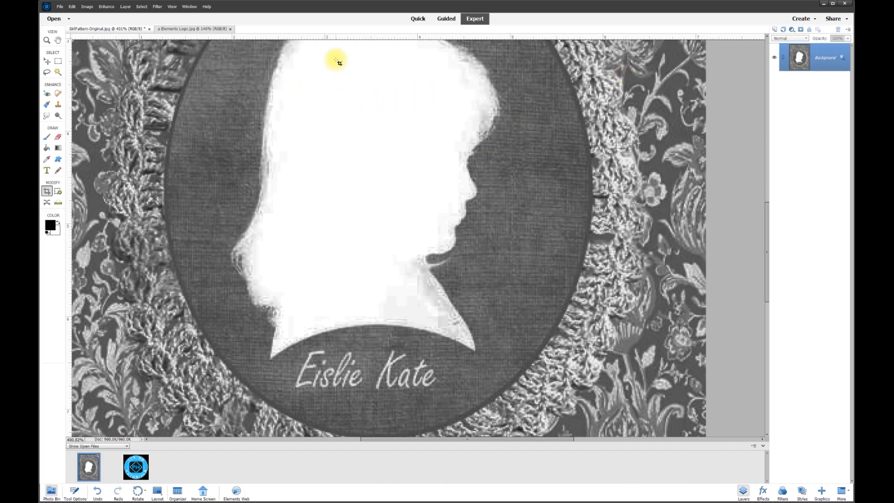
Activate the Magic Wand with its options shown and unlock the Background layer as a regular layer
{"action": "scroll", "coordinate": [423, 71], "scroll_direction": "down", "scroll_amount": 1}
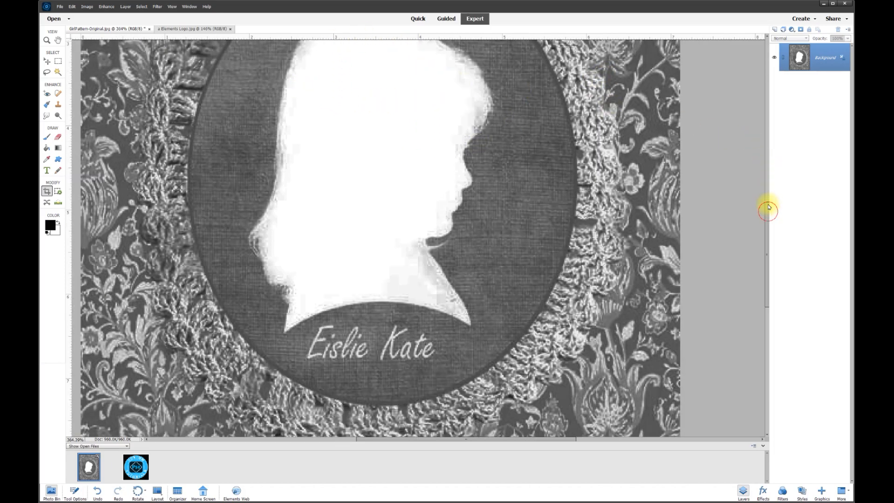
{"action": "left_click_drag", "start_coordinate": [768, 210], "coordinate": [764, 200]}
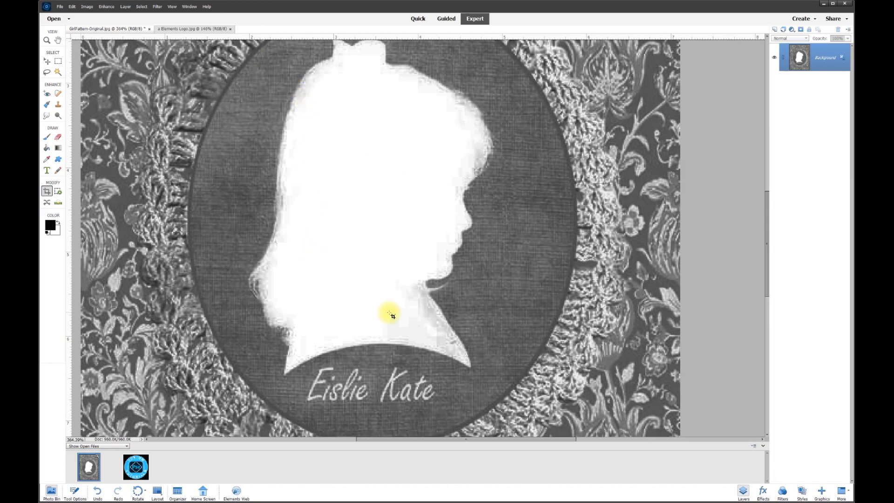
{"action": "left_click", "coordinate": [58, 72]}
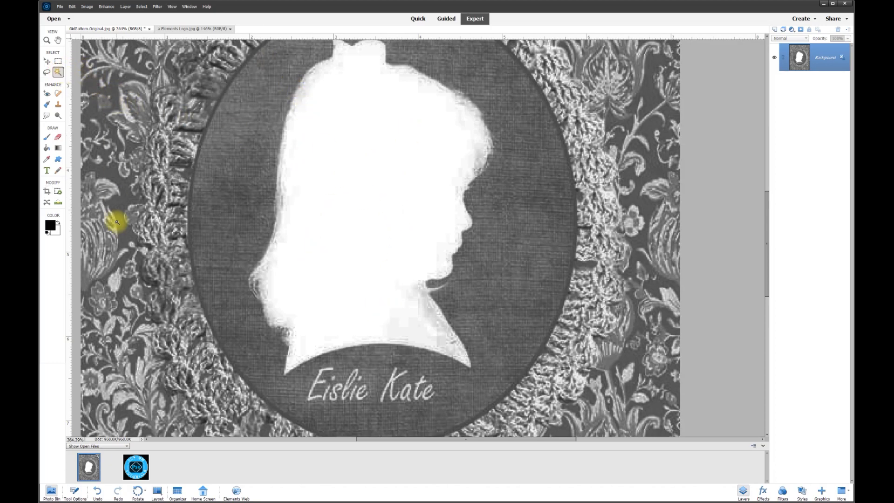
{"action": "left_click", "coordinate": [76, 490]}
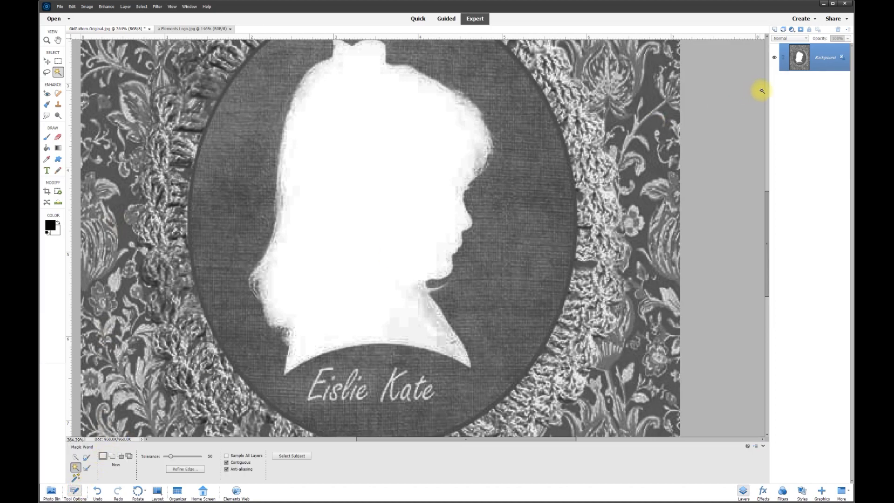
{"action": "left_click", "coordinate": [842, 57]}
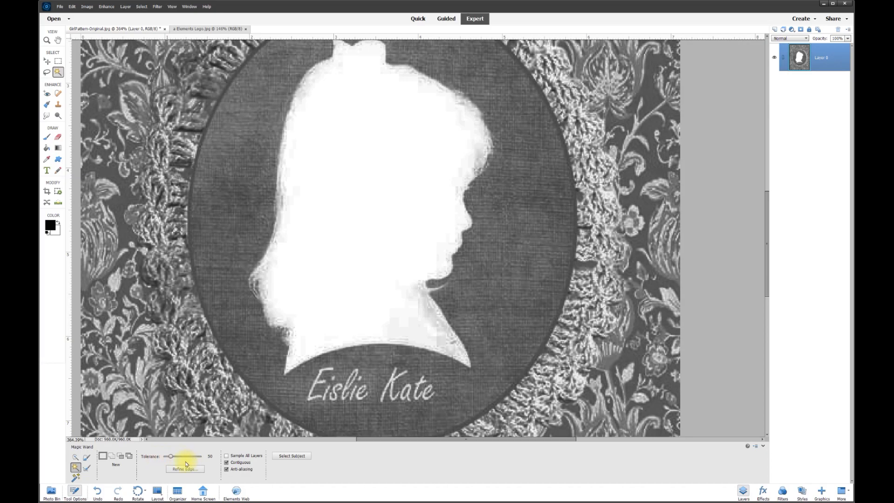
Try to select the white silhouette with the Magic Wand at tolerance 50 and inspect the selection edge along the face
{"action": "left_click", "coordinate": [361, 214]}
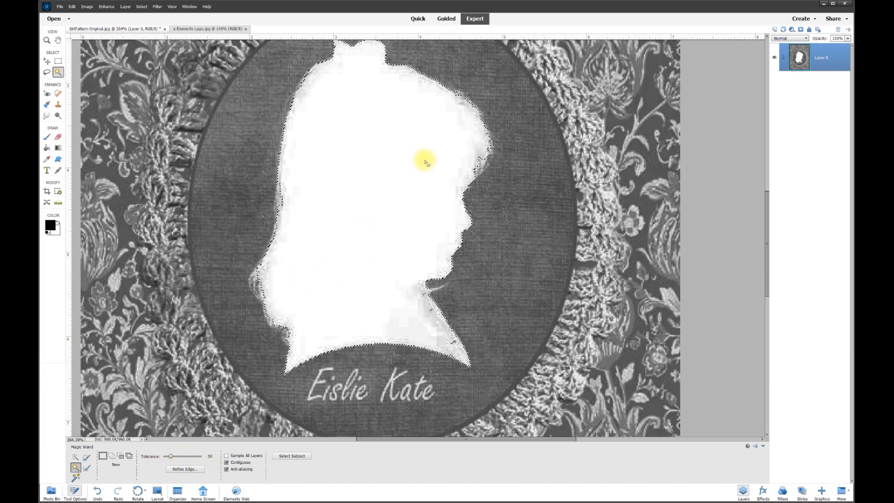
{"action": "scroll", "coordinate": [493, 158], "scroll_direction": "up", "scroll_amount": 1}
{"action": "scroll", "coordinate": [493, 158], "scroll_direction": "up", "scroll_amount": 7}
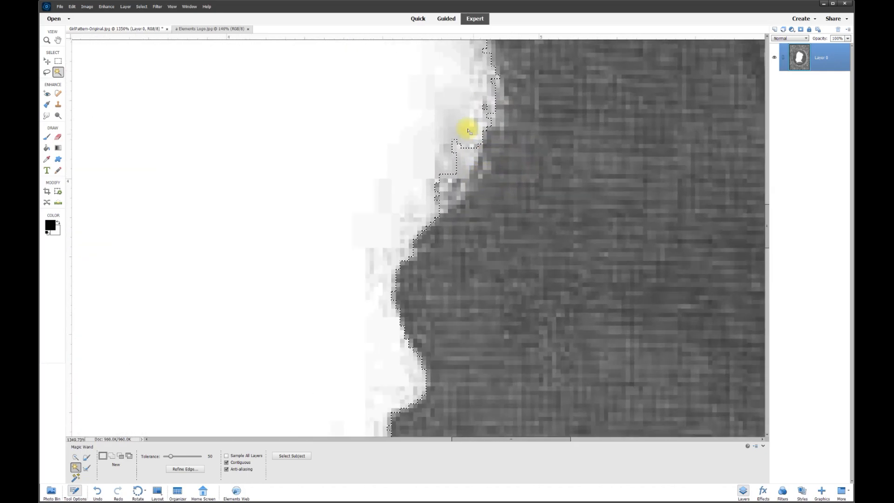
{"action": "scroll", "coordinate": [483, 151], "scroll_direction": "up", "scroll_amount": 1}
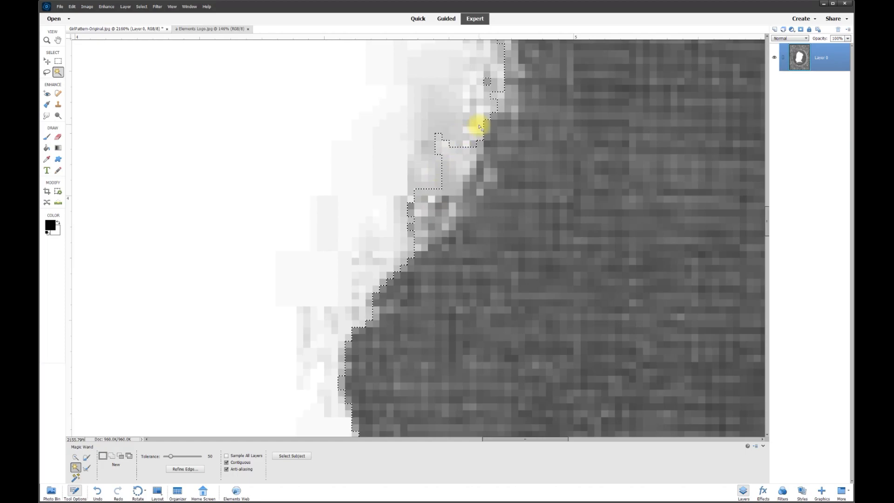
{"action": "scroll", "coordinate": [448, 198], "scroll_direction": "down", "scroll_amount": 3}
{"action": "scroll", "coordinate": [448, 198], "scroll_direction": "down", "scroll_amount": 3}
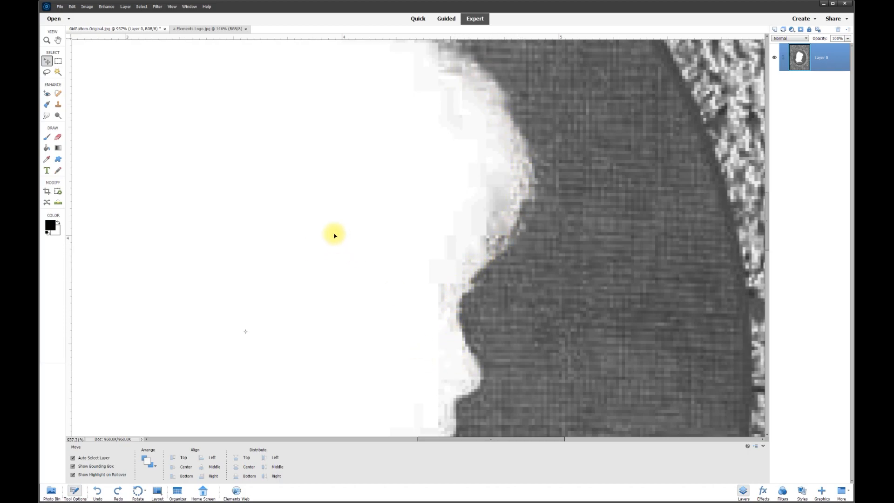
Start a Polygonal Lasso outline at the front of the hair and trace the silhouette's edge down to the nose
{"action": "left_click", "coordinate": [46, 72]}
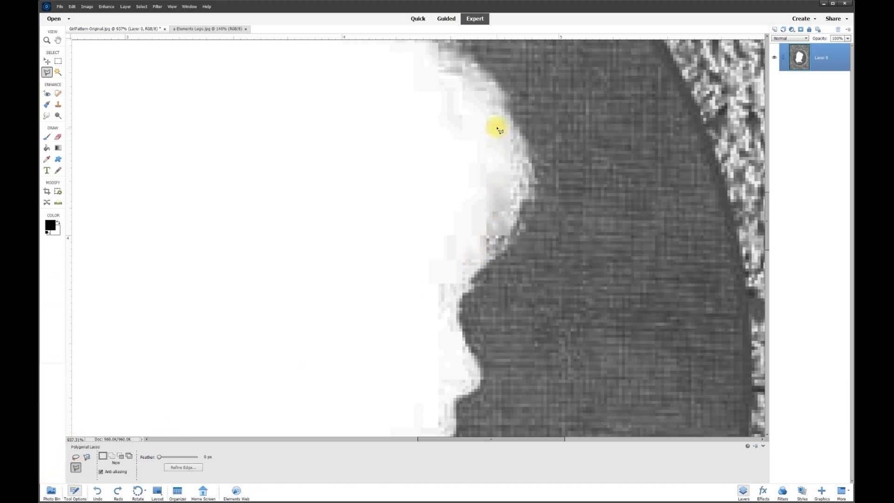
{"action": "left_click", "coordinate": [506, 102]}
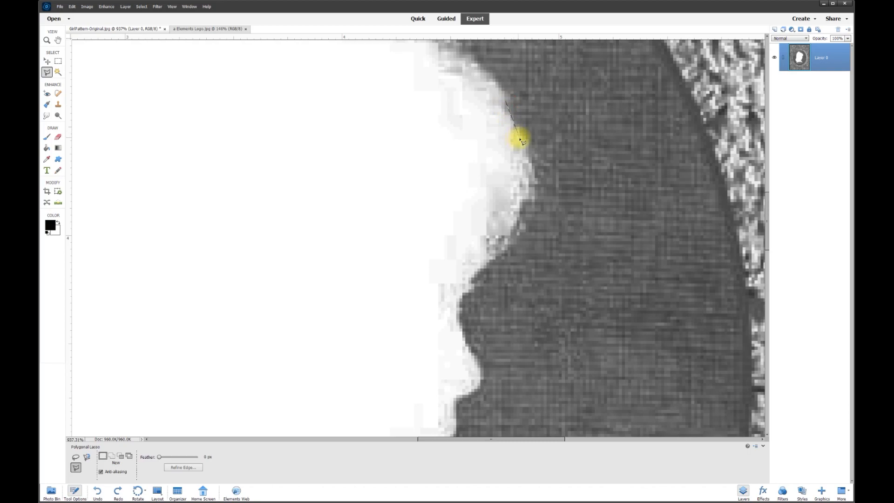
{"action": "left_click", "coordinate": [529, 186]}
{"action": "left_click", "coordinate": [516, 226]}
{"action": "left_click", "coordinate": [484, 263]}
{"action": "left_click", "coordinate": [460, 293]}
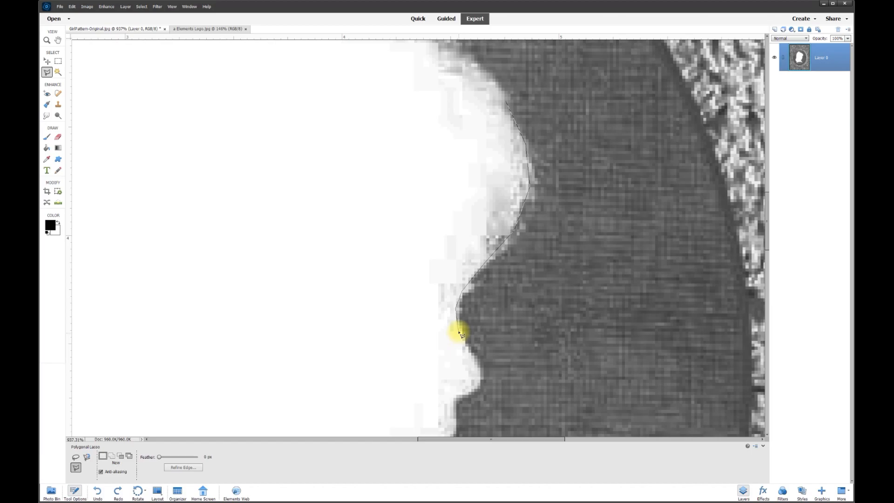
{"action": "left_click", "coordinate": [471, 355]}
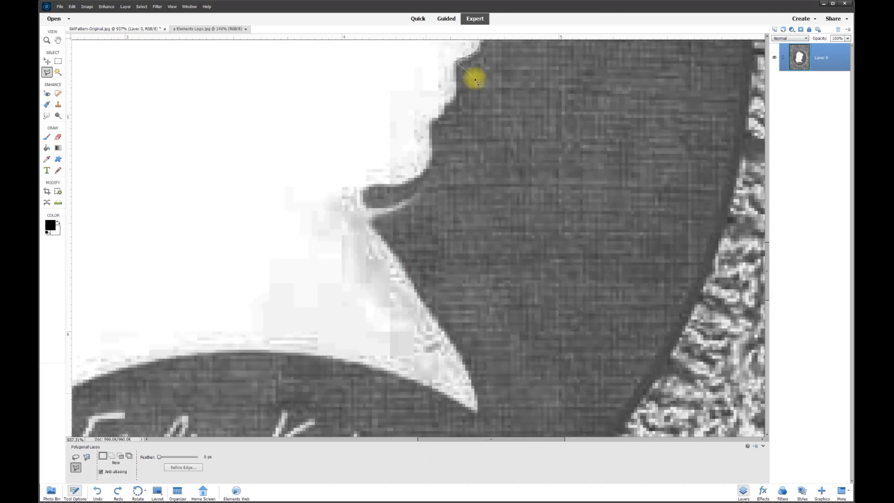
Continue the lasso outline around the mouth, chin and neck to the bust's pointed tip, and along its curved bottom edge
{"action": "left_click", "coordinate": [457, 60]}
{"action": "left_click", "coordinate": [441, 112]}
{"action": "left_click", "coordinate": [430, 150]}
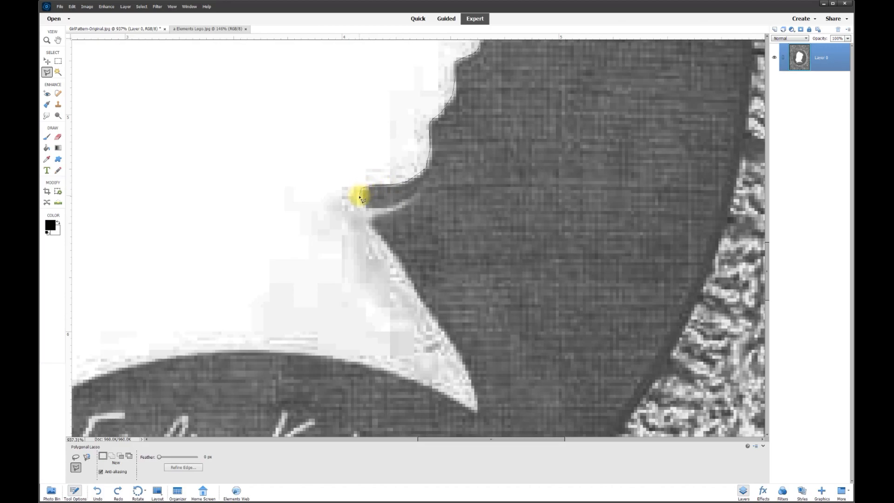
{"action": "left_click", "coordinate": [370, 223]}
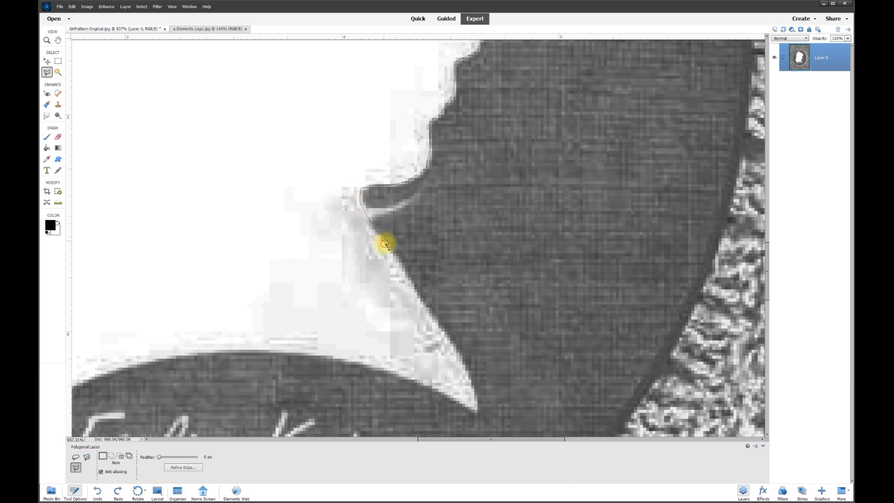
{"action": "left_click", "coordinate": [451, 345]}
{"action": "left_click", "coordinate": [475, 412]}
{"action": "left_click", "coordinate": [425, 388]}
{"action": "left_click", "coordinate": [340, 359]}
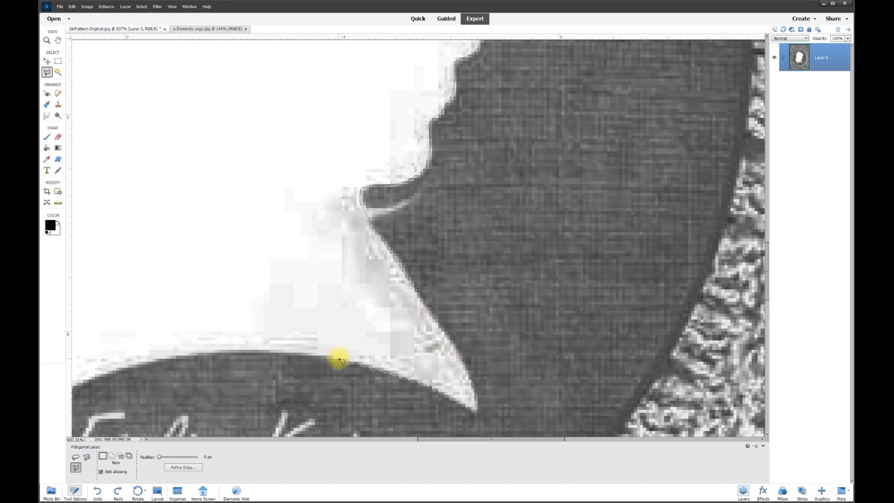
{"action": "left_click", "coordinate": [265, 350]}
{"action": "left_click", "coordinate": [170, 357]}
{"action": "left_click", "coordinate": [98, 374]}
Trace the lasso outline up the back of the silhouette's hair, smoothing past the loose strands, to the top of the head
{"action": "left_click", "coordinate": [451, 432]}
{"action": "left_click", "coordinate": [428, 307]}
{"action": "left_click", "coordinate": [400, 265]}
{"action": "left_click", "coordinate": [366, 175]}
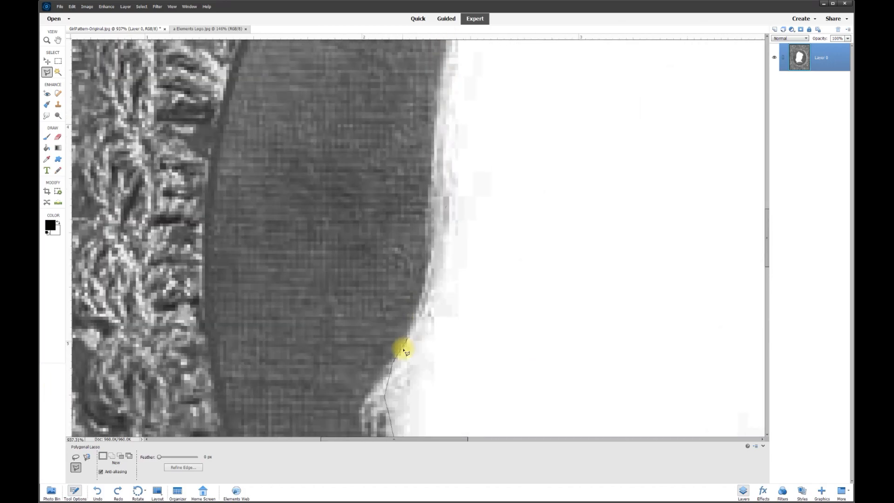
{"action": "left_click", "coordinate": [457, 231]}
{"action": "left_click", "coordinate": [478, 169]}
{"action": "left_click", "coordinate": [503, 121]}
{"action": "left_click", "coordinate": [524, 104]}
Trace the lasso outline around the hair bow and over the crown, and close the selection at its starting point
{"action": "left_click", "coordinate": [289, 197]}
{"action": "left_click", "coordinate": [311, 188]}
{"action": "left_click", "coordinate": [314, 137]}
{"action": "left_click", "coordinate": [361, 158]}
{"action": "left_click", "coordinate": [387, 144]}
{"action": "left_click", "coordinate": [438, 149]}
{"action": "left_click", "coordinate": [448, 205]}
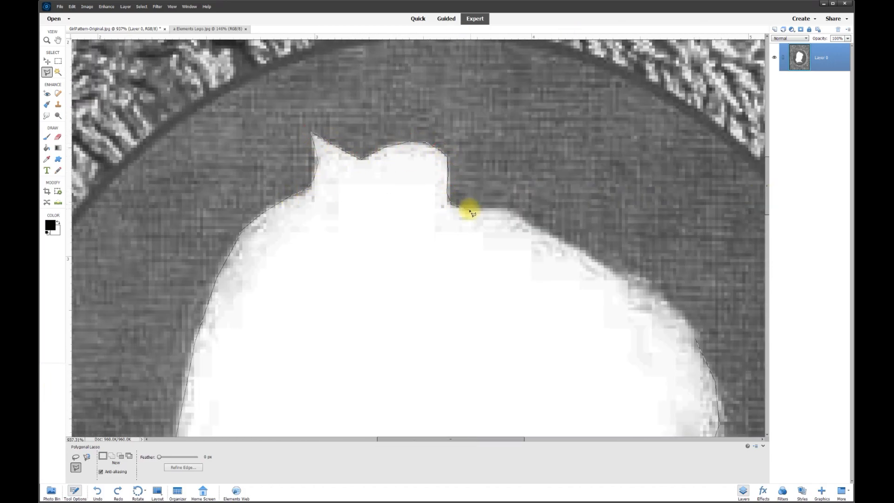
{"action": "left_click", "coordinate": [512, 211]}
{"action": "left_click", "coordinate": [636, 283]}
{"action": "left_click", "coordinate": [539, 124]}
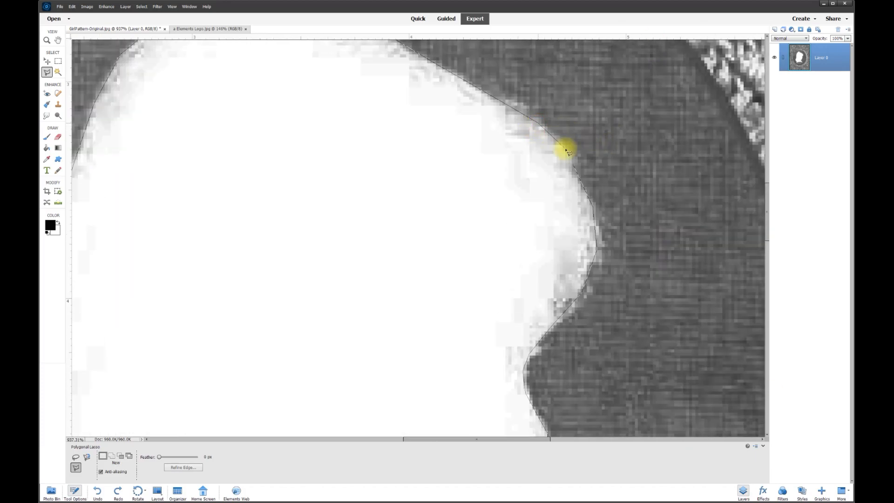
{"action": "left_click", "coordinate": [563, 149]}
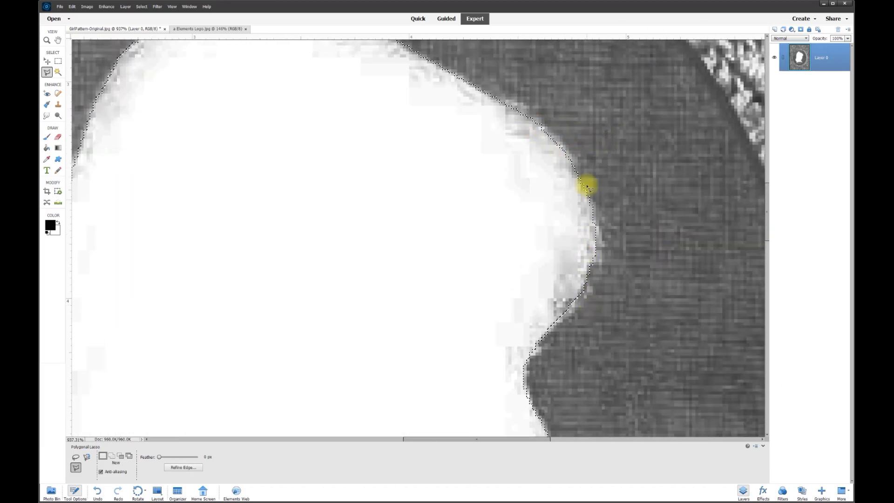
Add a new blank layer above the original image layer, with the silhouette selection still active
{"action": "scroll", "coordinate": [568, 303], "scroll_direction": "down", "scroll_amount": 2}
{"action": "scroll", "coordinate": [365, 339], "scroll_direction": "down", "scroll_amount": 2}
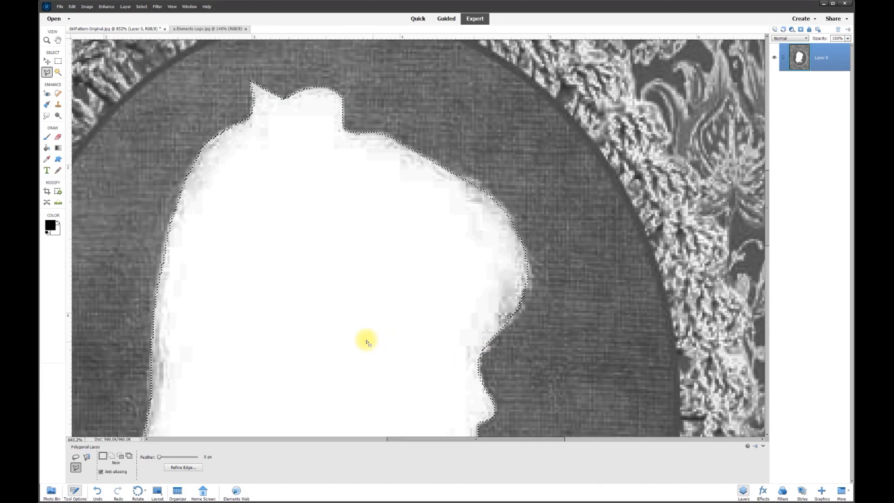
{"action": "scroll", "coordinate": [325, 319], "scroll_direction": "down", "scroll_amount": 2}
{"action": "scroll", "coordinate": [324, 320], "scroll_direction": "down", "scroll_amount": 3}
{"action": "scroll", "coordinate": [315, 316], "scroll_direction": "up", "scroll_amount": 1}
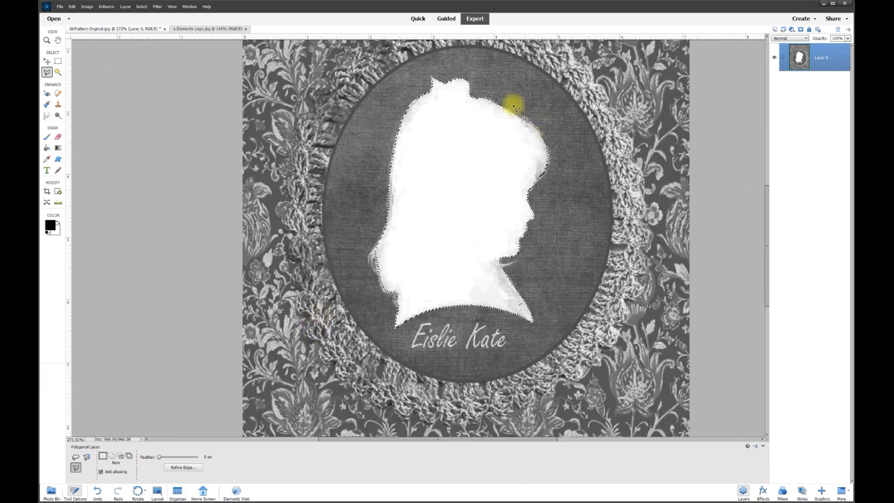
{"action": "left_click", "coordinate": [775, 29]}
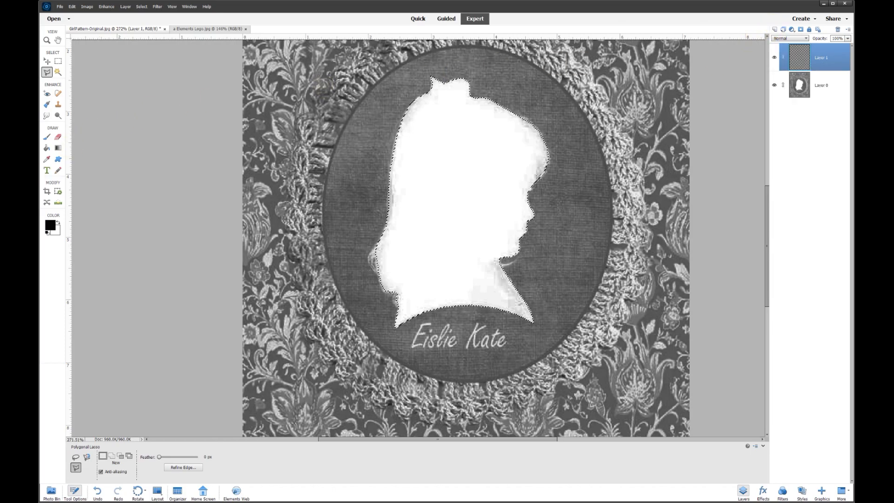
Fill the silhouette selection on the new layer with black using the Paint Bucket, and deselect it
{"action": "left_click", "coordinate": [49, 226]}
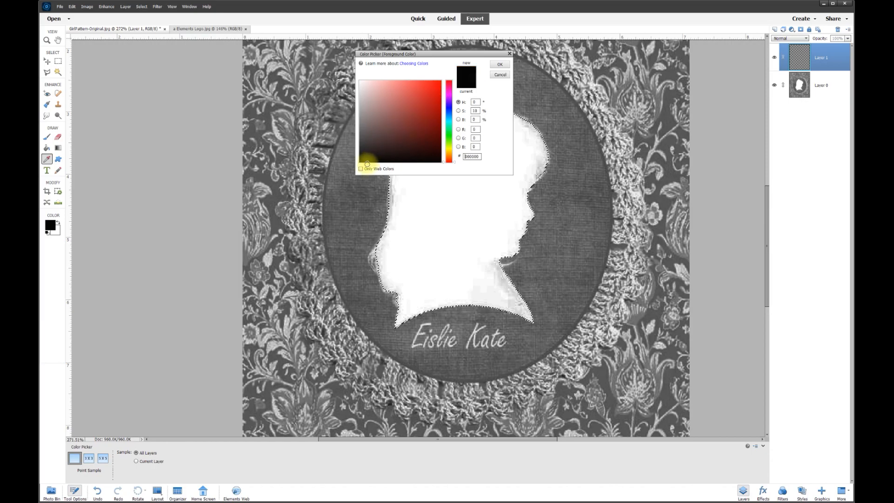
{"action": "left_click", "coordinate": [501, 67]}
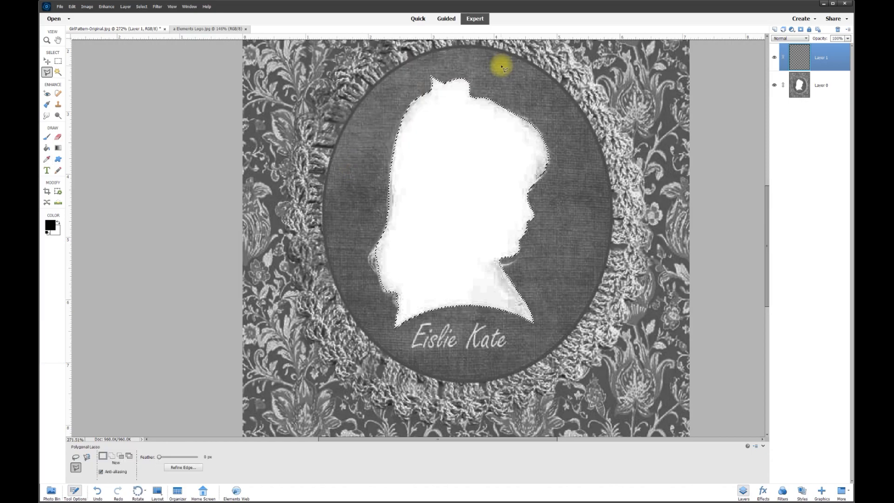
{"action": "left_click", "coordinate": [47, 148]}
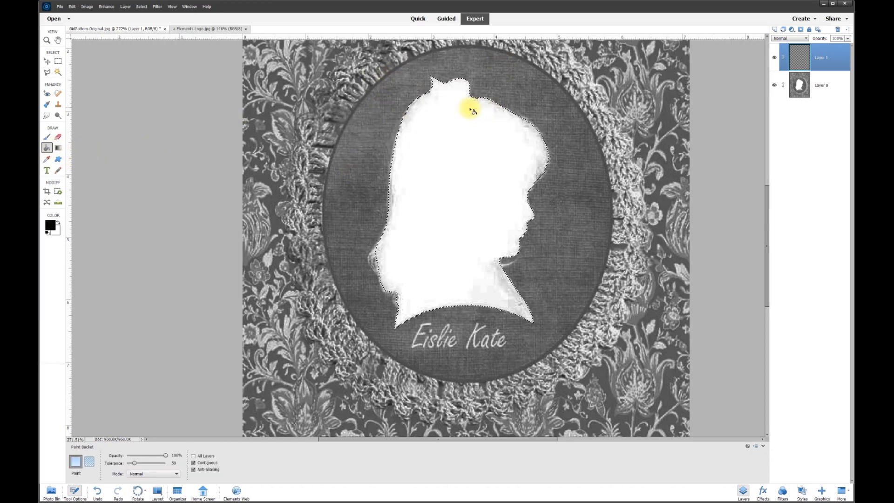
{"action": "left_click", "coordinate": [466, 188]}
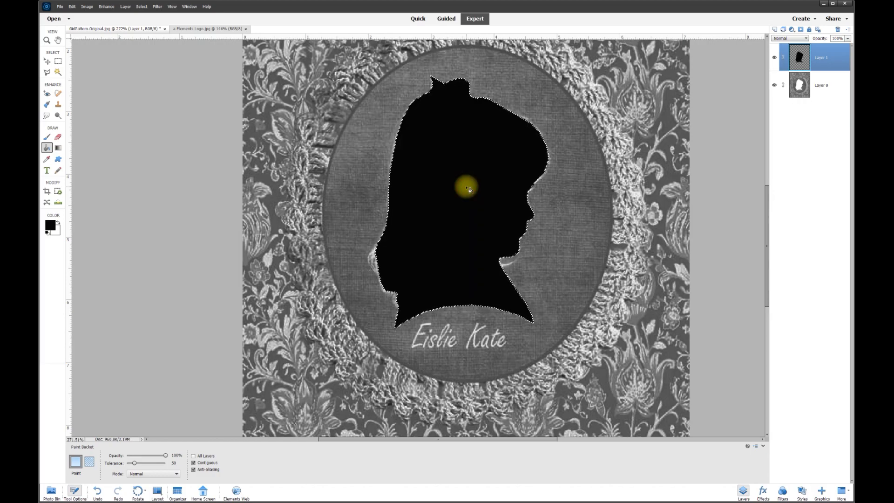
{"action": "key", "text": "ctrl+d"}
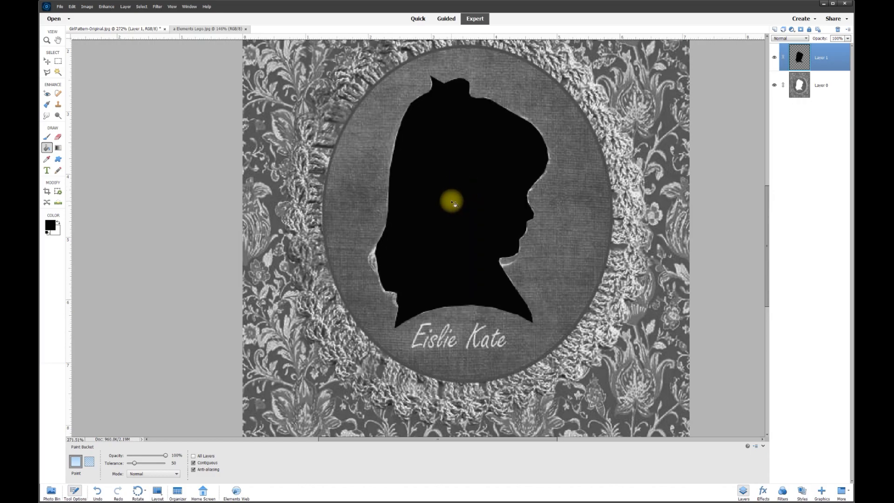
Hide the original image layer and crop the canvas closely around the black silhouette
{"action": "left_click", "coordinate": [774, 85]}
{"action": "scroll", "coordinate": [598, 219], "scroll_direction": "down", "scroll_amount": 2}
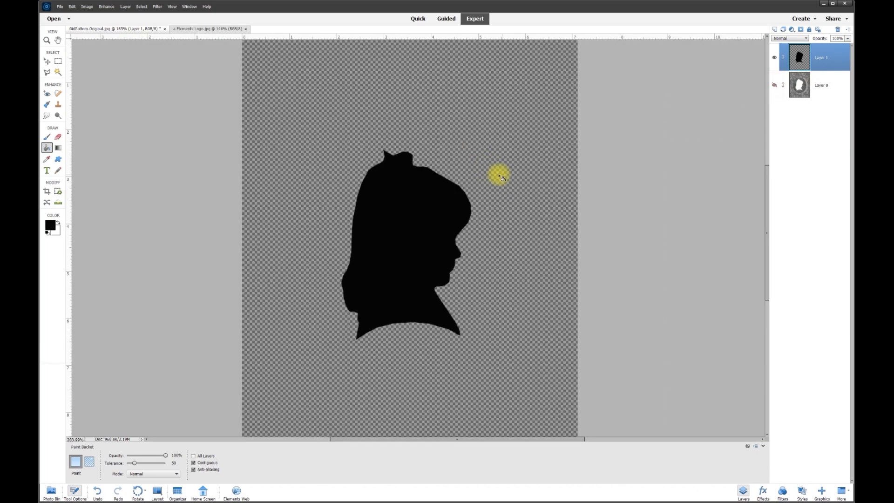
{"action": "left_click", "coordinate": [47, 192]}
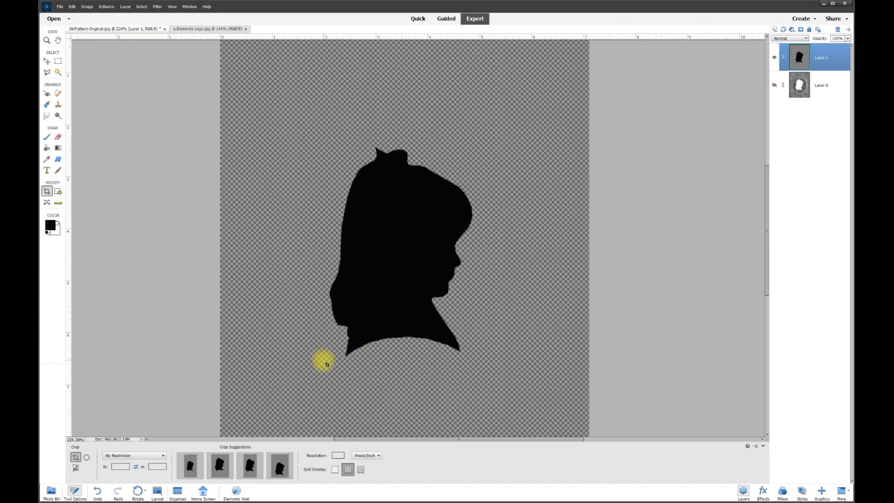
{"action": "left_click_drag", "start_coordinate": [327, 364], "coordinate": [479, 140]}
{"action": "left_click", "coordinate": [465, 364]}
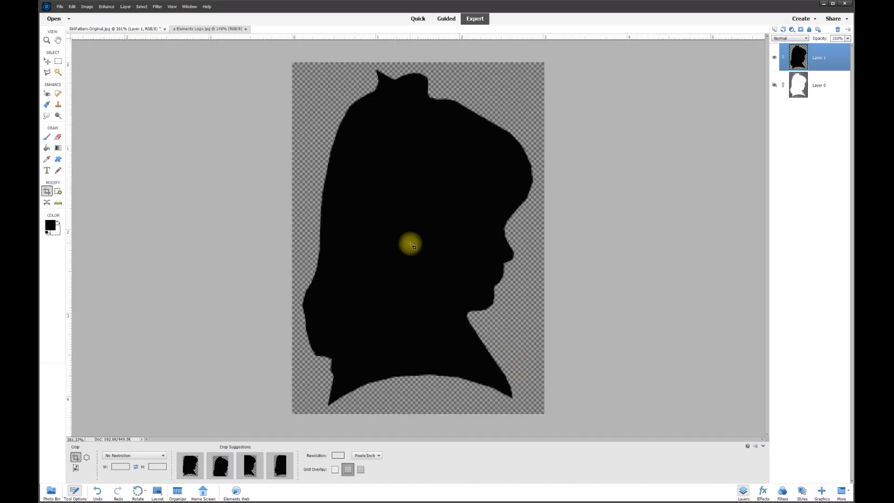
Delete the hidden original image layer and nudge the silhouette slightly downward on the canvas
{"action": "left_click", "coordinate": [47, 60]}
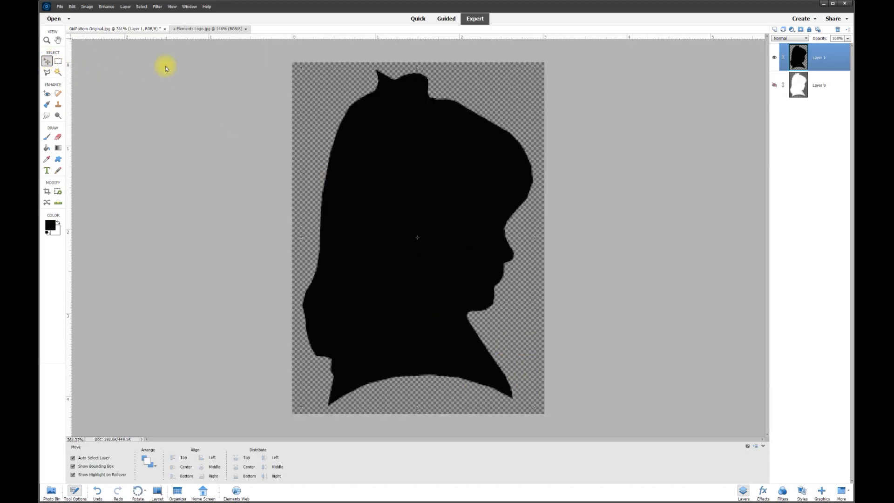
{"action": "right_click", "coordinate": [823, 89]}
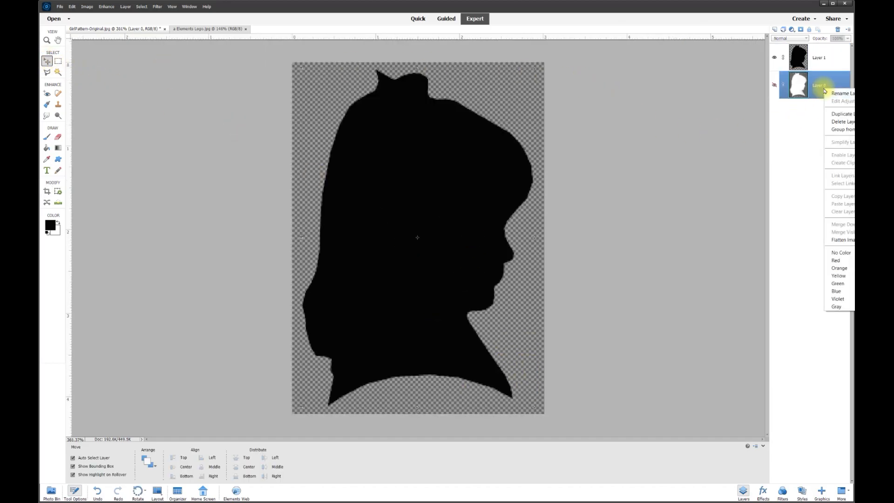
{"action": "left_click", "coordinate": [834, 121]}
{"action": "mouse_move", "coordinate": [433, 186]}
{"action": "left_mouse_down"}
{"action": "mouse_move", "coordinate": [426, 226]}
{"action": "mouse_move", "coordinate": [413, 189]}
{"action": "mouse_move", "coordinate": [432, 191]}
{"action": "left_mouse_up"}
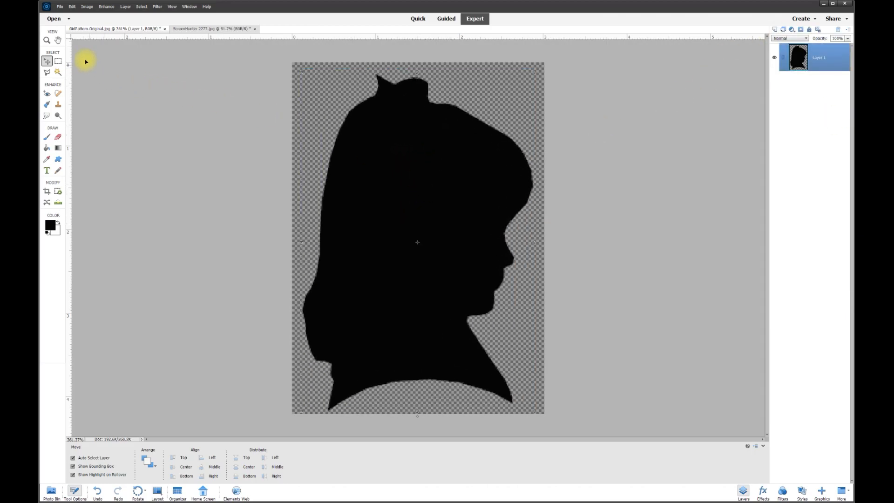
{"action": "left_click", "coordinate": [59, 7]}
{"action": "left_click", "coordinate": [73, 75]}
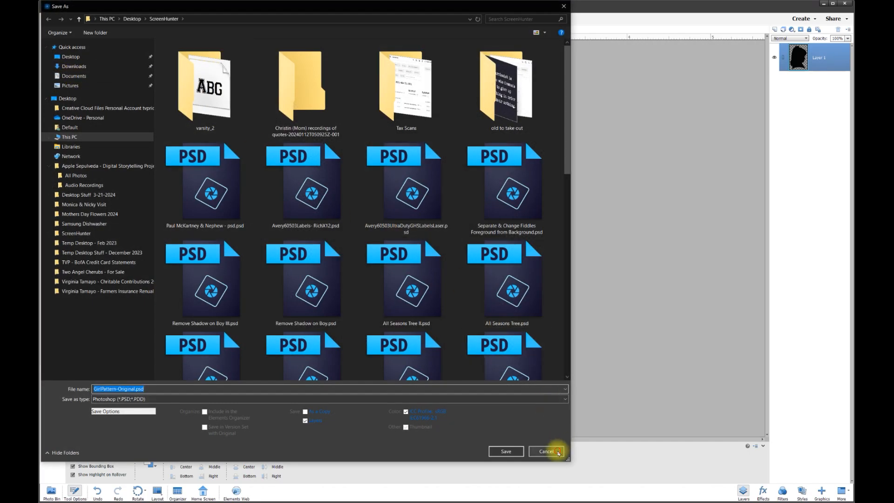
{"action": "left_click", "coordinate": [559, 453]}
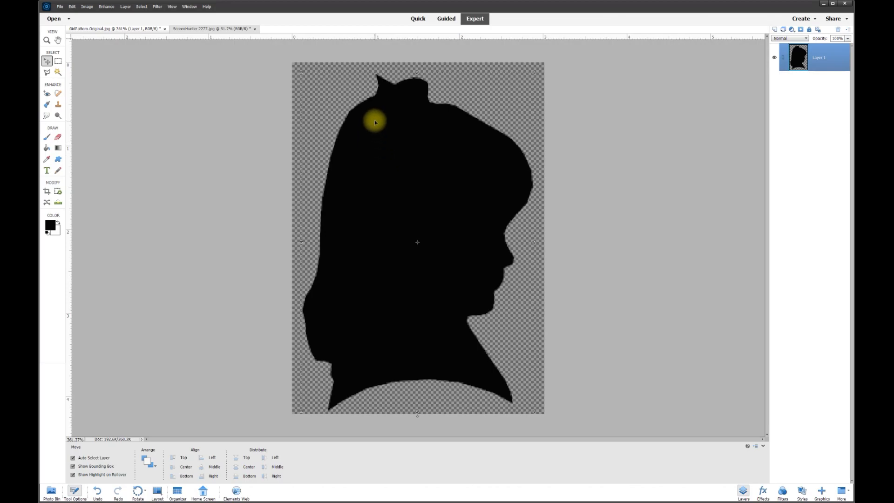
Copy the black silhouette into the embroidery hoop image, enlarged and tilted clockwise to fill the hoop's fabric
{"action": "left_click_drag", "start_coordinate": [376, 121], "coordinate": [378, 181]}
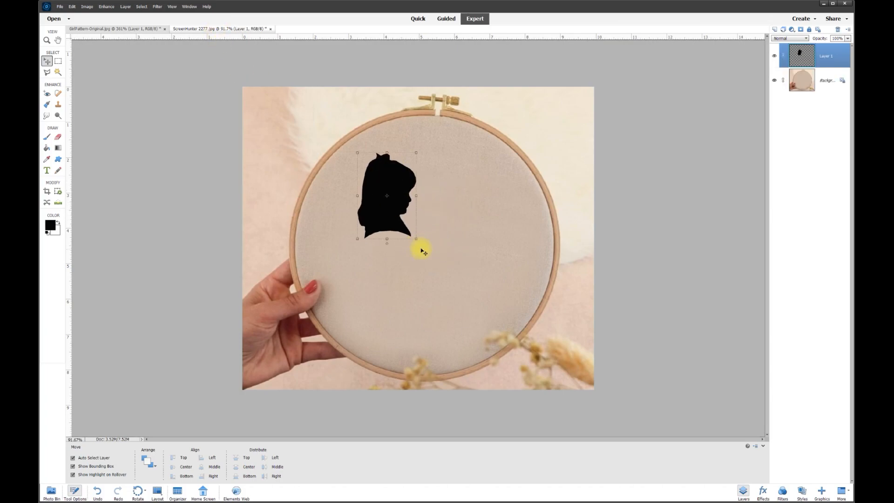
{"action": "left_click_drag", "start_coordinate": [416, 239], "coordinate": [487, 341]}
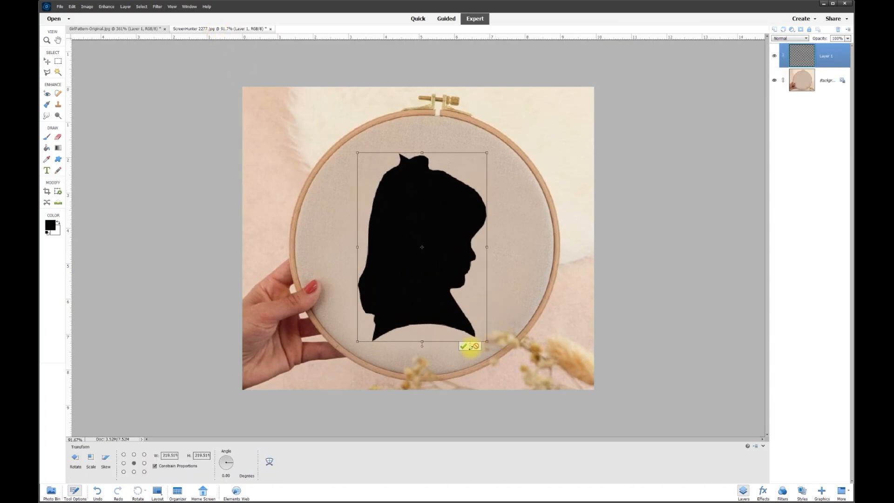
{"action": "left_click_drag", "start_coordinate": [423, 348], "coordinate": [405, 350]}
{"action": "left_click_drag", "start_coordinate": [418, 253], "coordinate": [412, 235]}
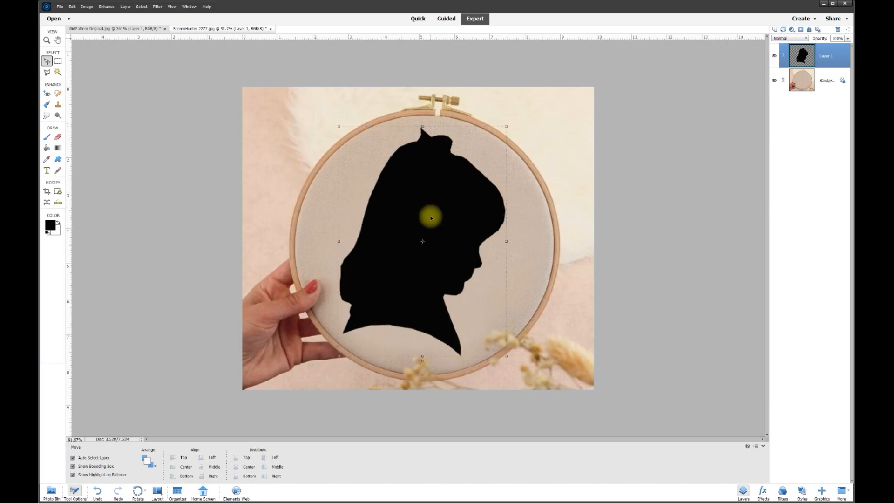
Set the foreground color to white and fill the silhouette in the hoop with it using the Paint Bucket
{"action": "left_click", "coordinate": [50, 227]}
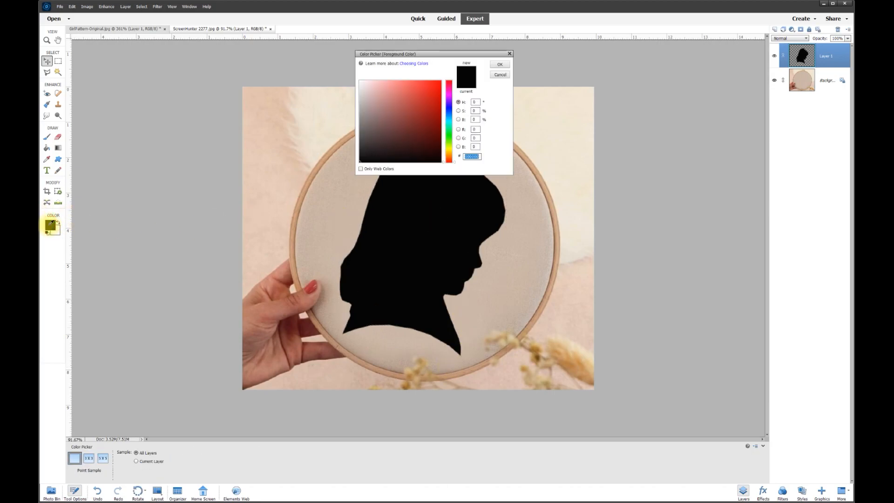
{"action": "left_click", "coordinate": [378, 103]}
{"action": "left_click_drag", "start_coordinate": [368, 96], "coordinate": [352, 77]}
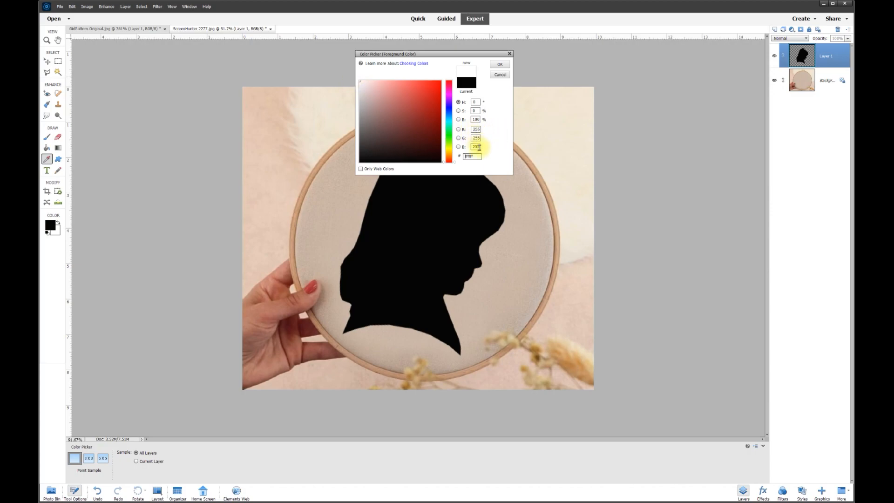
{"action": "left_click", "coordinate": [500, 64]}
{"action": "key", "text": "v"}
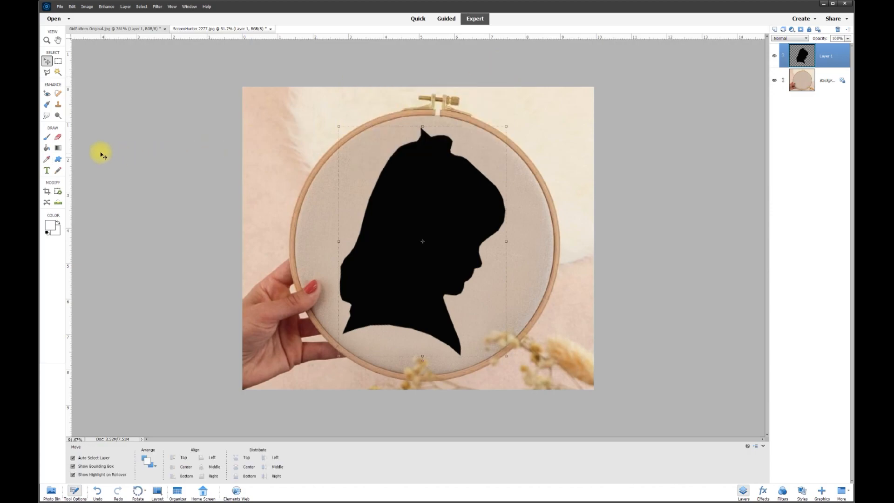
{"action": "left_click", "coordinate": [46, 148]}
{"action": "left_click", "coordinate": [415, 273]}
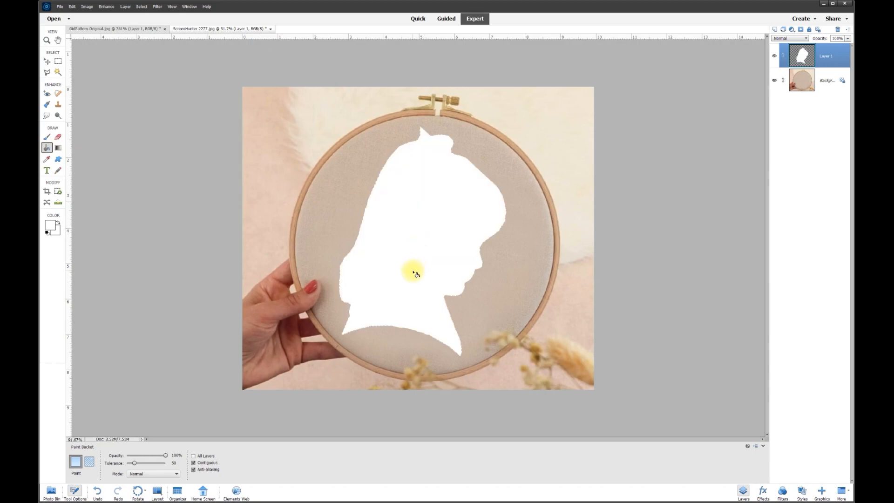
Add a black stroke positioned outside the white silhouette through its layer style settings
{"action": "left_click", "coordinate": [46, 62]}
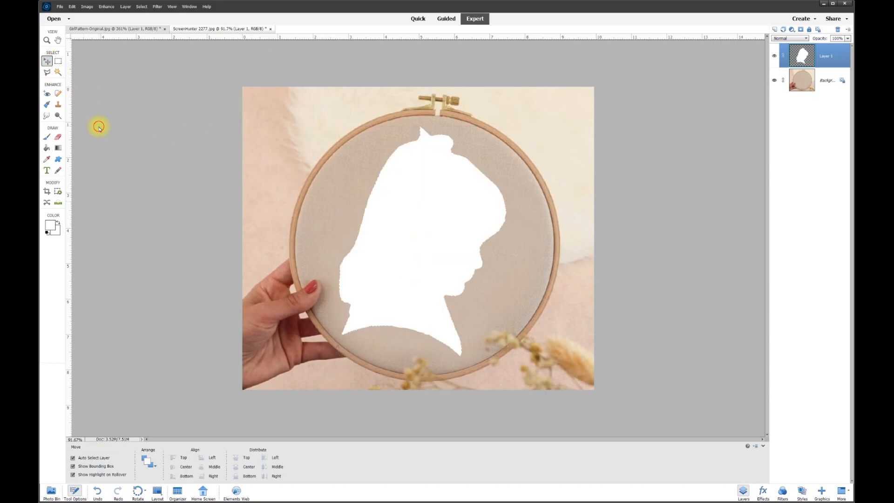
{"action": "left_click", "coordinate": [100, 128]}
{"action": "right_click", "coordinate": [424, 238]}
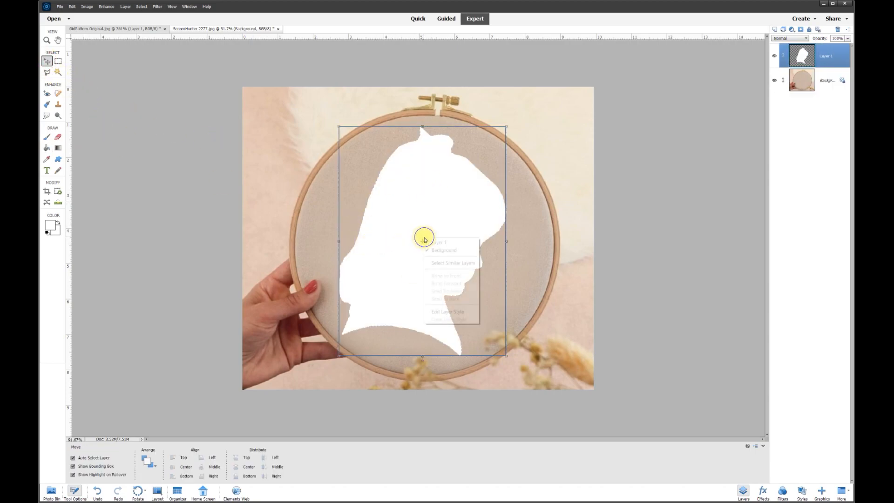
{"action": "left_click", "coordinate": [451, 311]}
{"action": "left_click_drag", "start_coordinate": [173, 124], "coordinate": [196, 117]}
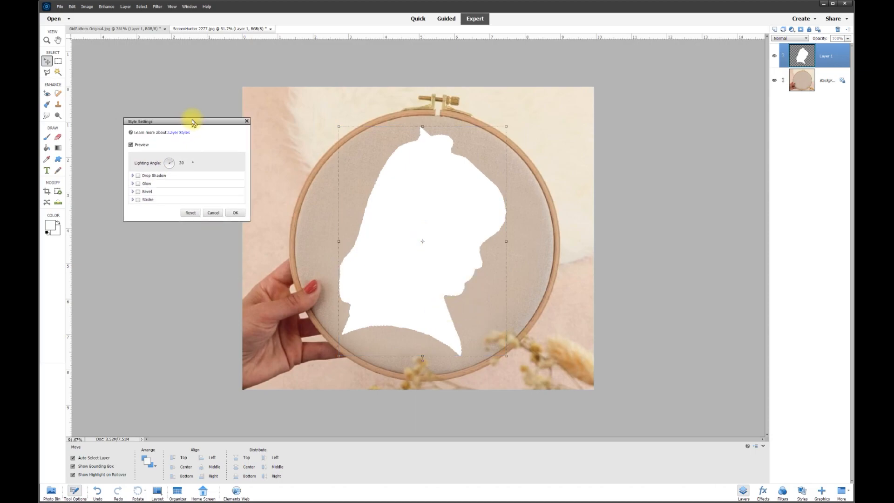
{"action": "left_click", "coordinate": [138, 200]}
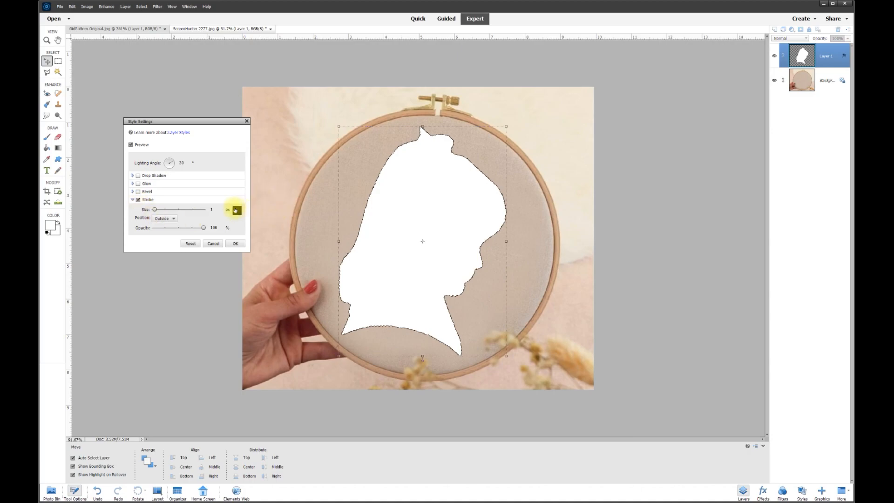
{"action": "left_click", "coordinate": [237, 209]}
{"action": "key", "text": "Return"}
{"action": "left_click", "coordinate": [170, 219]}
{"action": "left_click", "coordinate": [169, 225]}
Try a stroke size of 5 px, settle on 3 px and apply the layer style
{"action": "left_click", "coordinate": [214, 209]}
{"action": "type", "text": "5"}
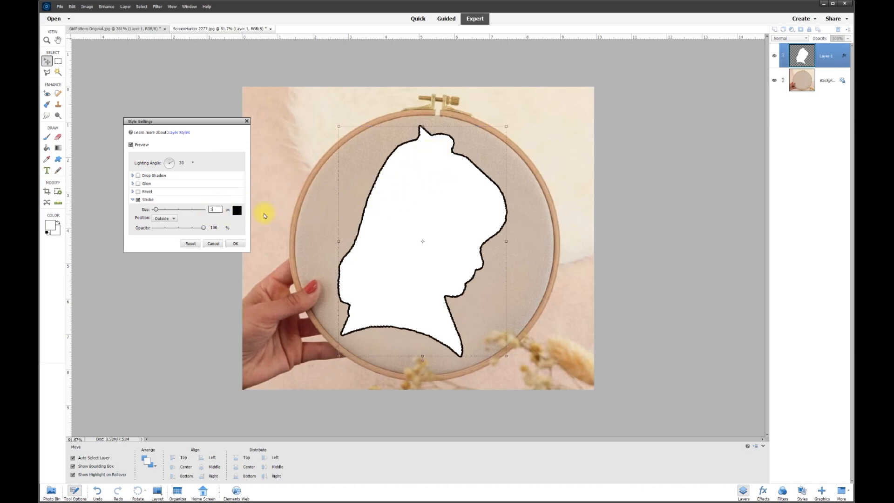
{"action": "left_click_drag", "start_coordinate": [221, 209], "coordinate": [107, 204]}
{"action": "type", "text": "3"}
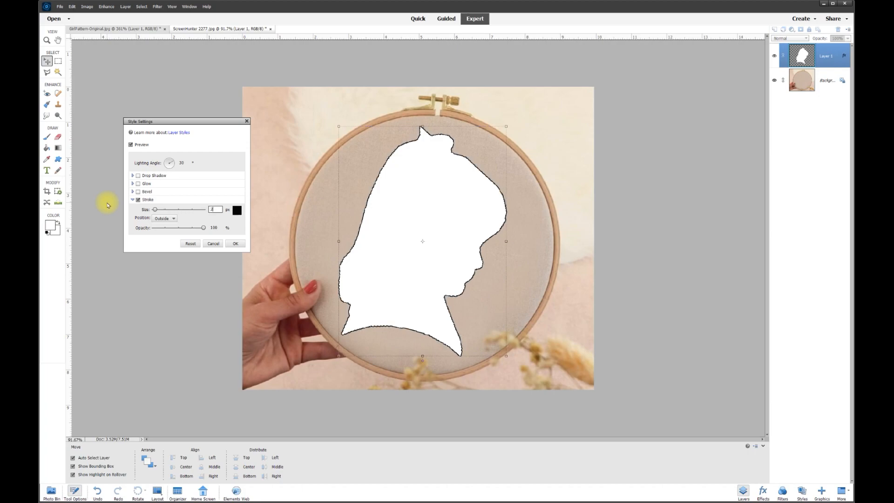
{"action": "left_click", "coordinate": [236, 244]}
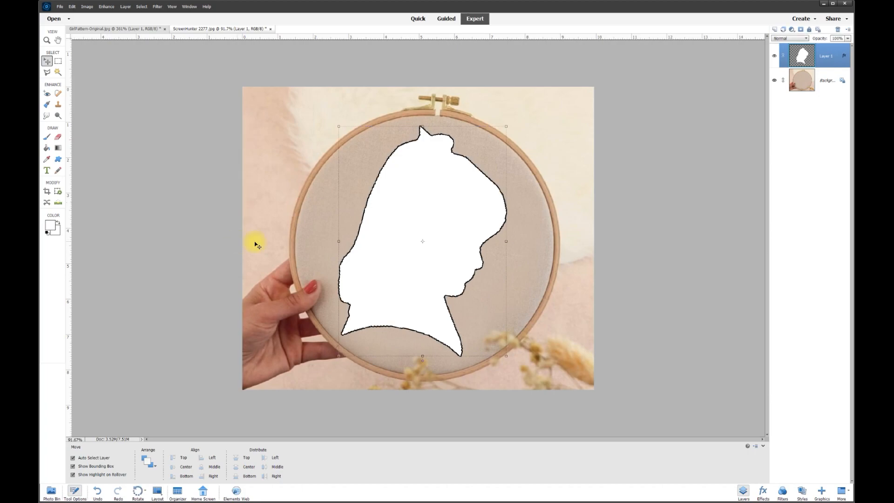
Simplify the silhouette layer and delete its white interior with the Magic Wand, keeping only the black outline, and deselect
{"action": "right_click", "coordinate": [824, 58]}
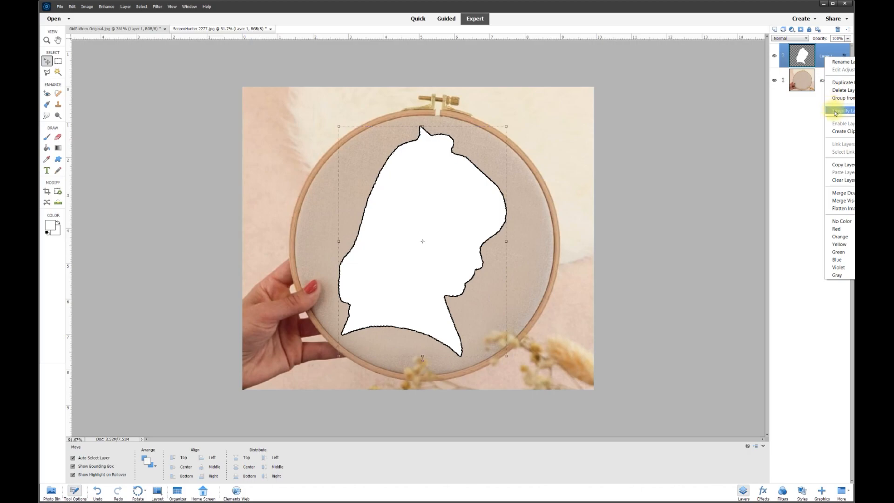
{"action": "left_click", "coordinate": [835, 111]}
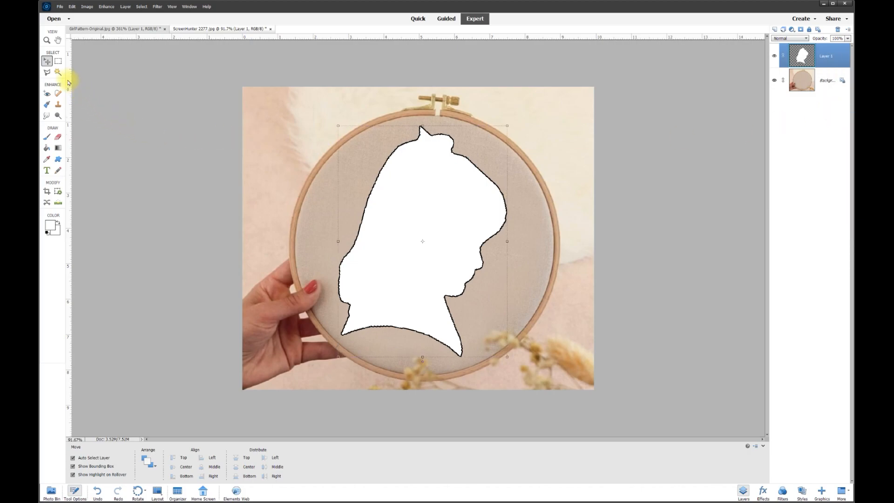
{"action": "left_click", "coordinate": [58, 73]}
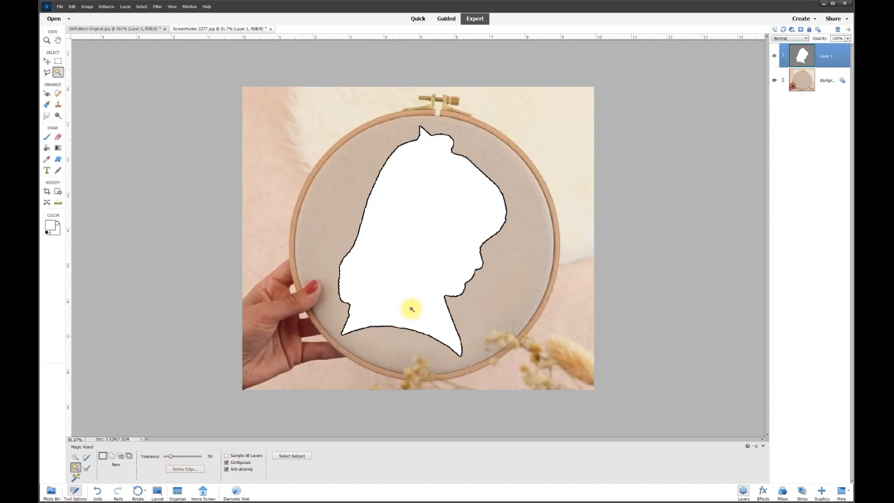
{"action": "left_click", "coordinate": [418, 238]}
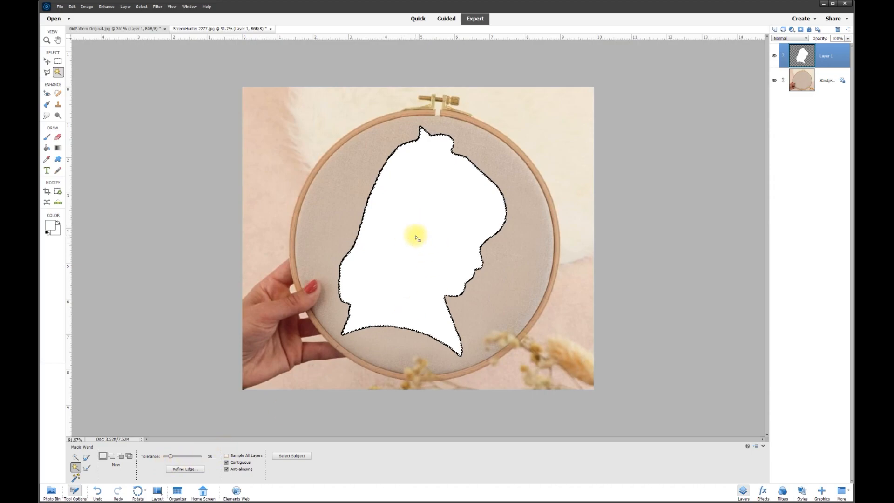
{"action": "key", "text": "Delete"}
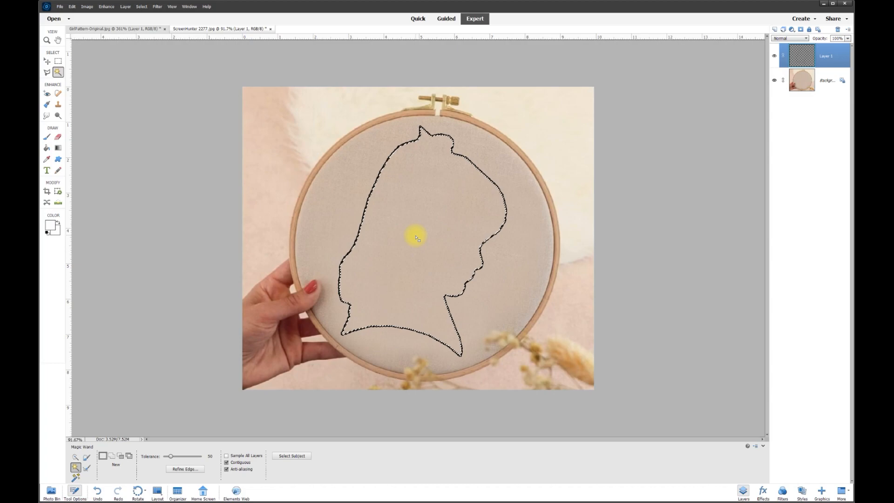
{"action": "key", "text": "ctrl+d"}
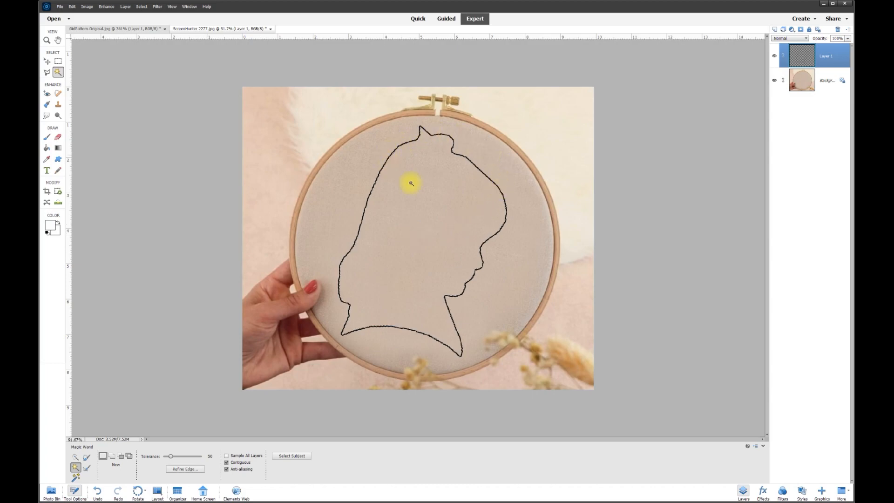
{"action": "left_click", "coordinate": [47, 62]}
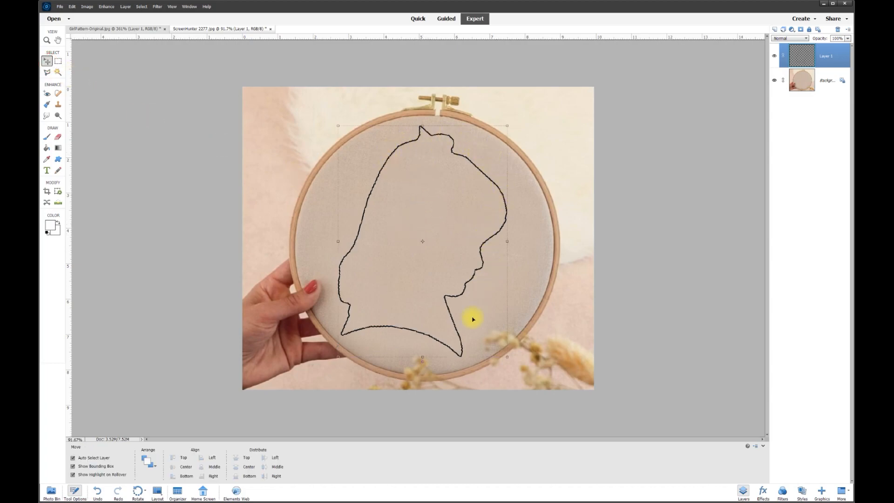